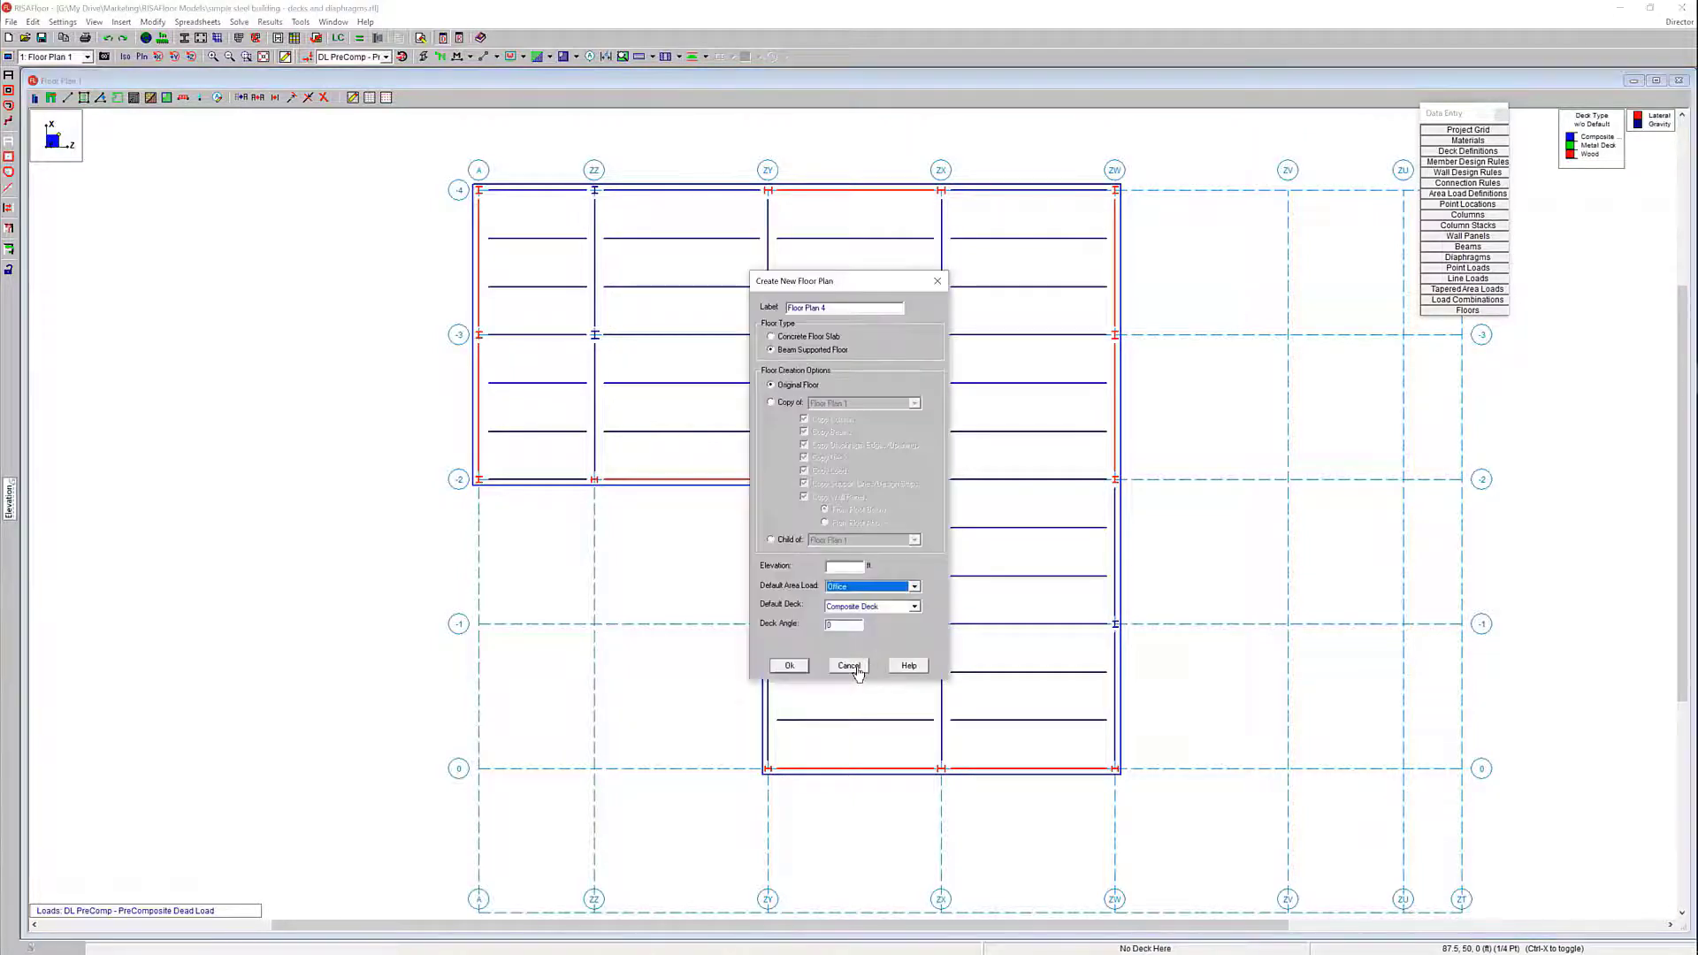
- Cancel the new floor plan, keep Office as the default area load, and close without creating
click(848, 665)
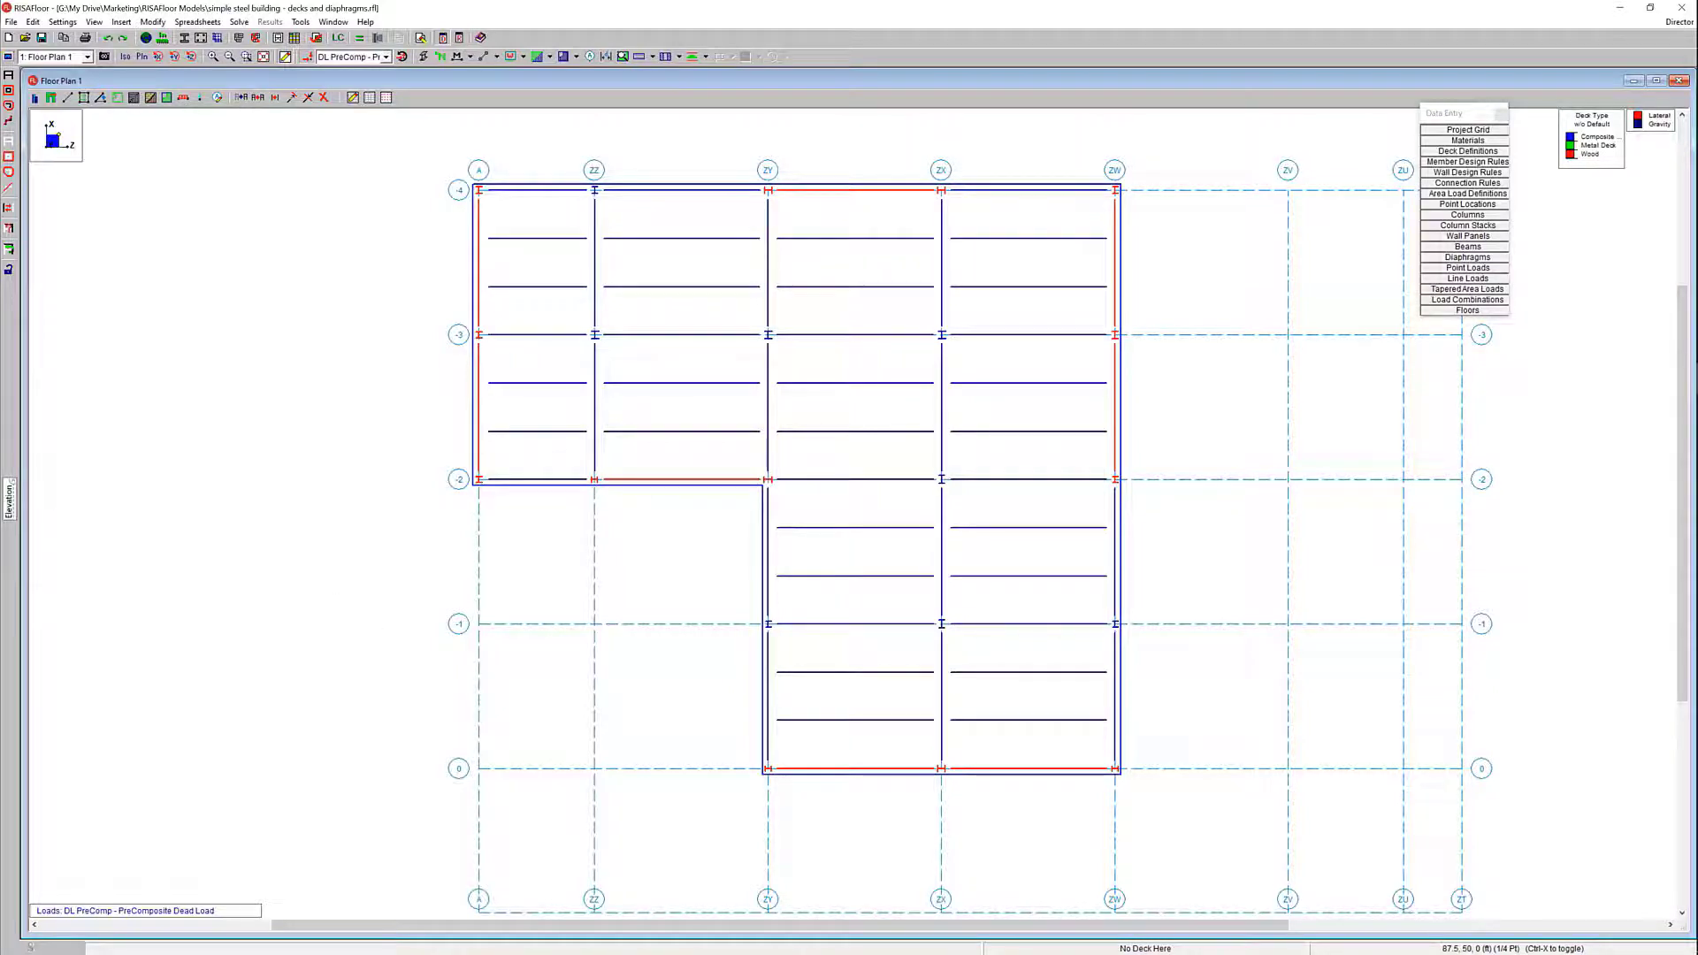
click(871, 606)
click(867, 619)
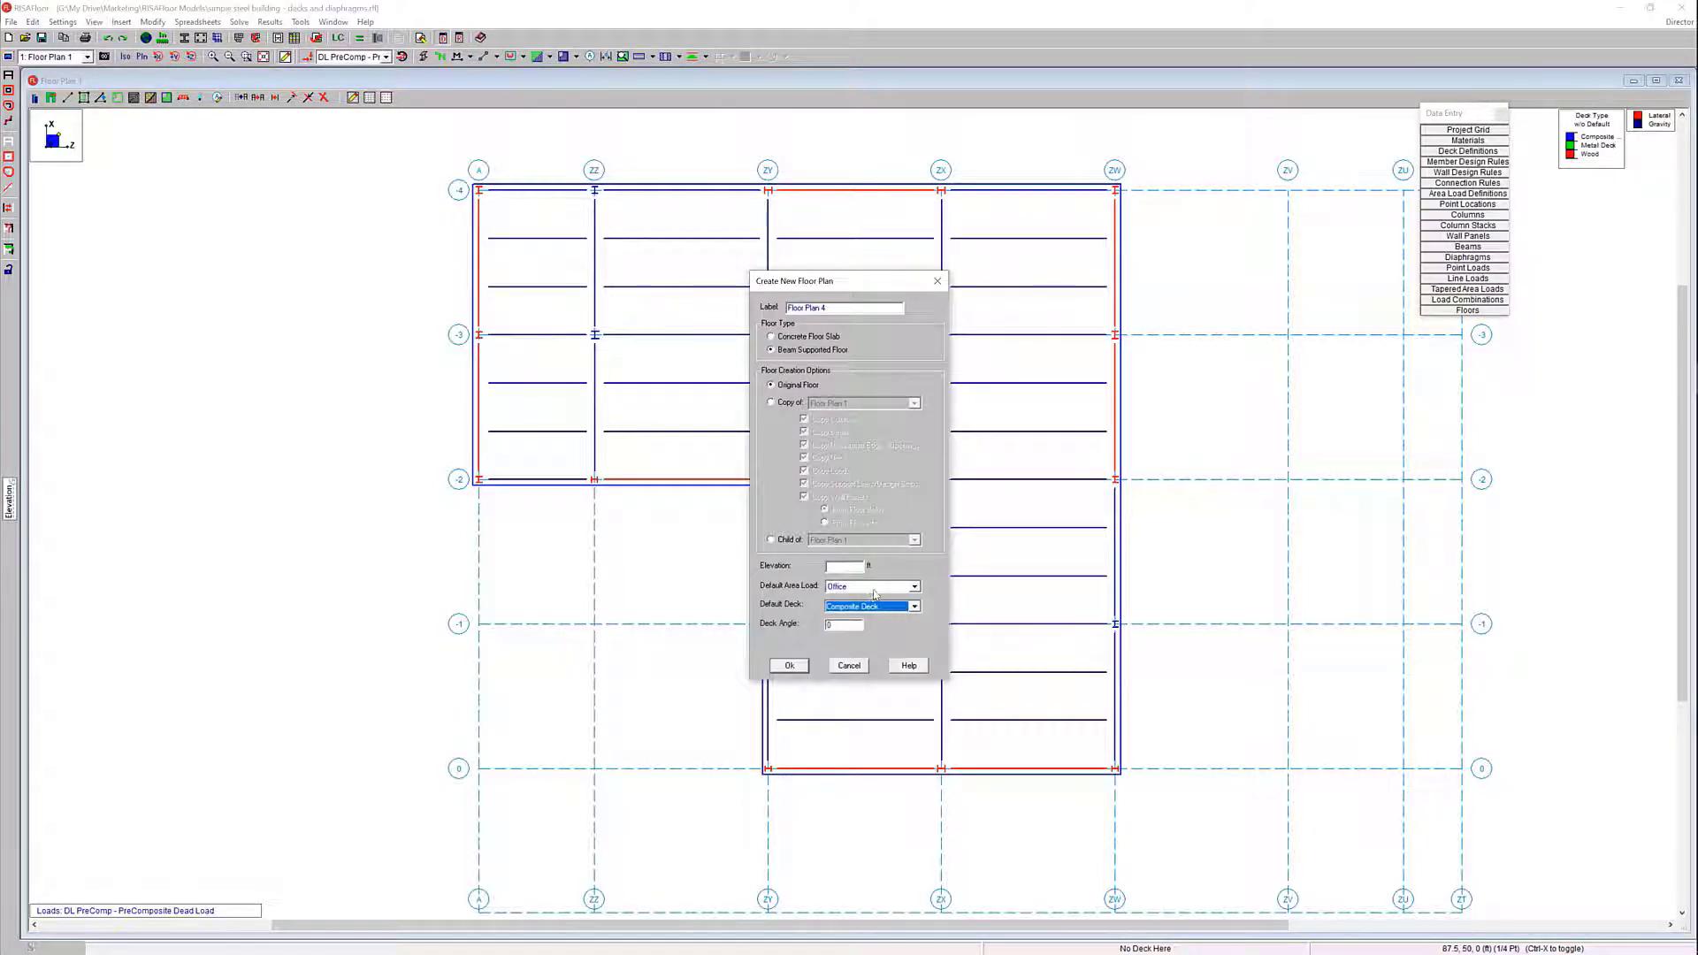
click(873, 590)
click(875, 592)
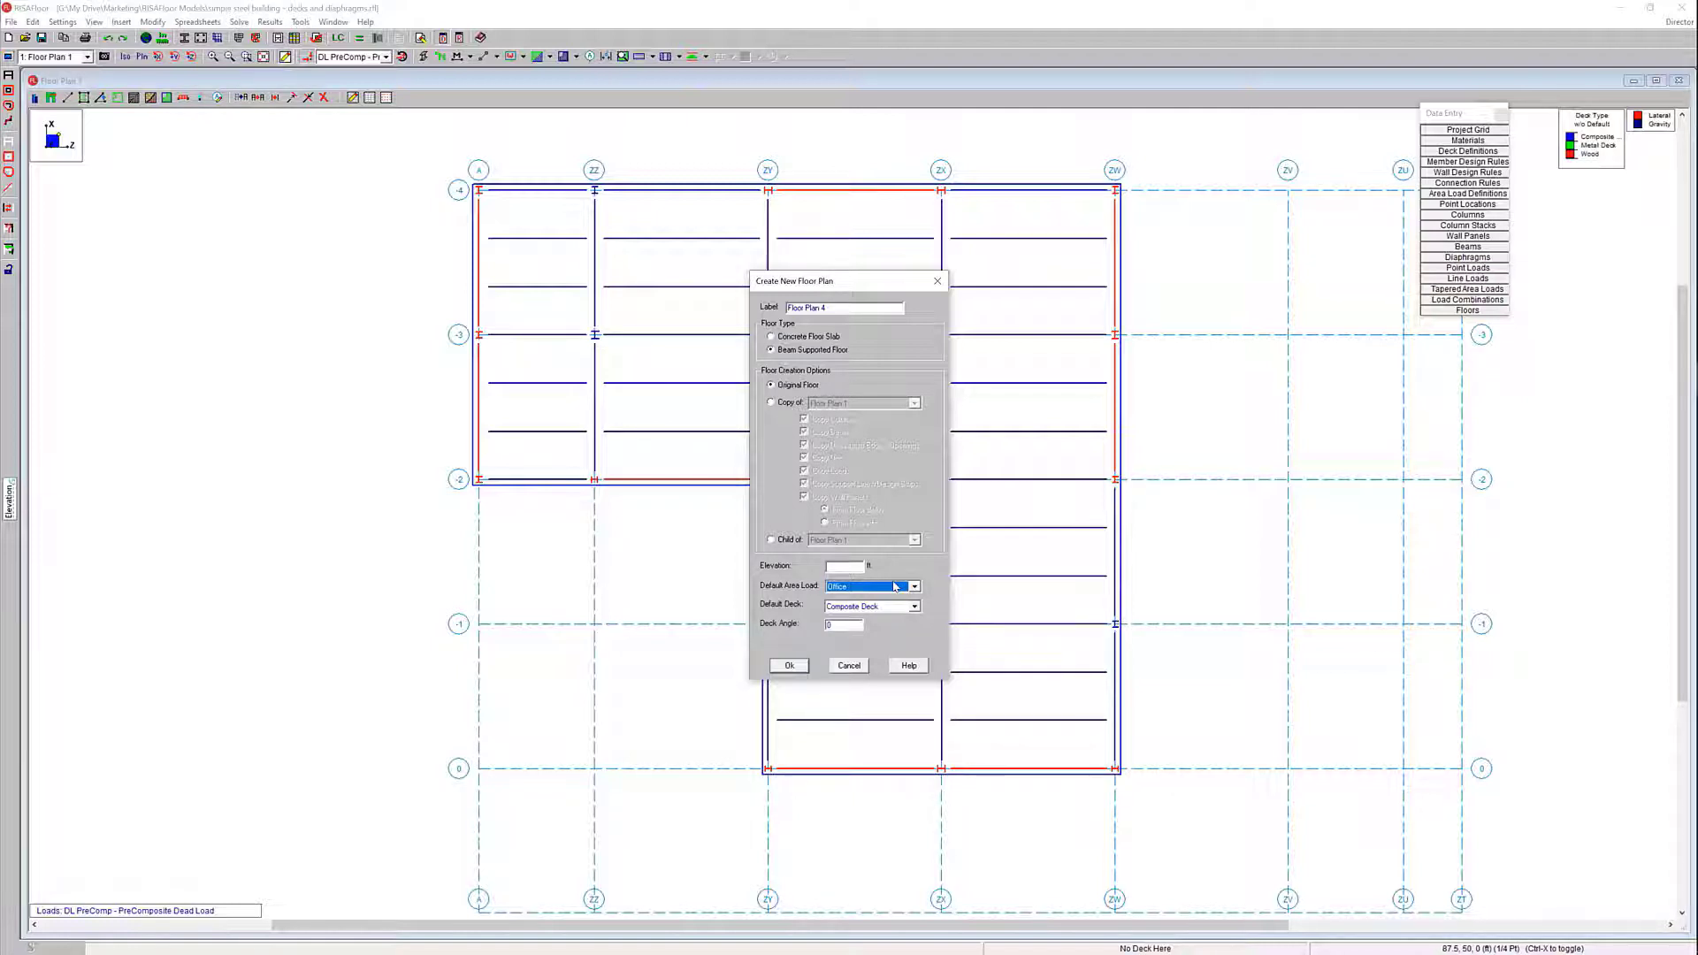
key(Return)
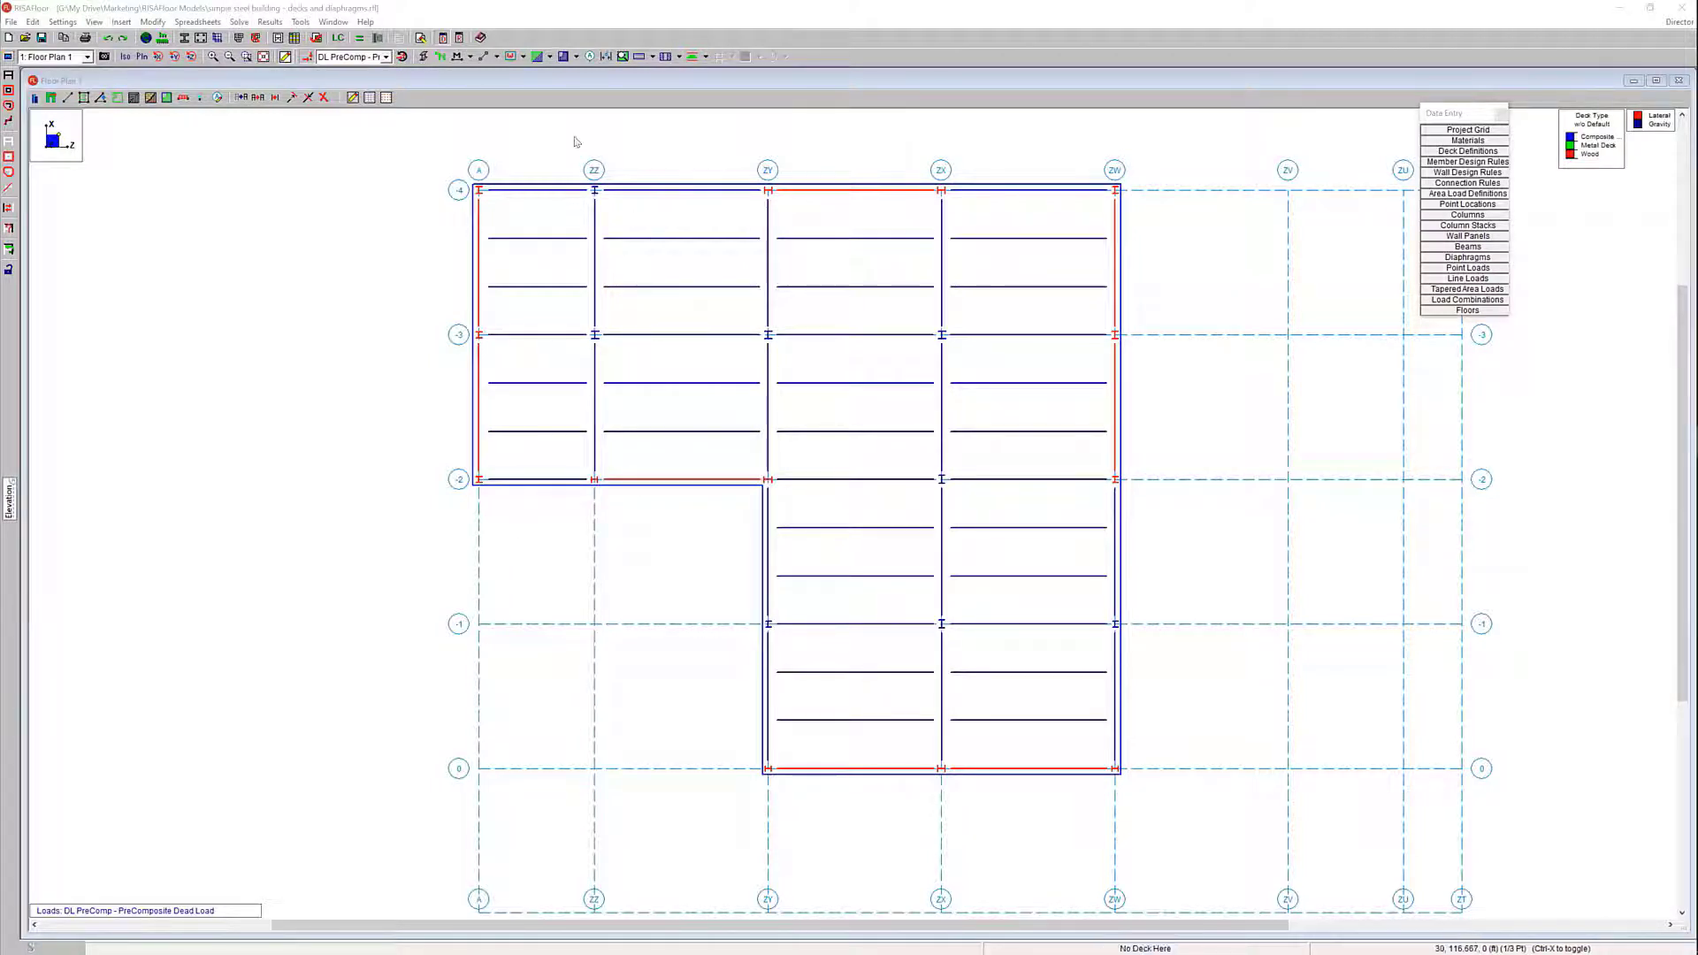
- Display deck types w/ Default, then area loads w/ Default, across Floor Plan 1
click(550, 56)
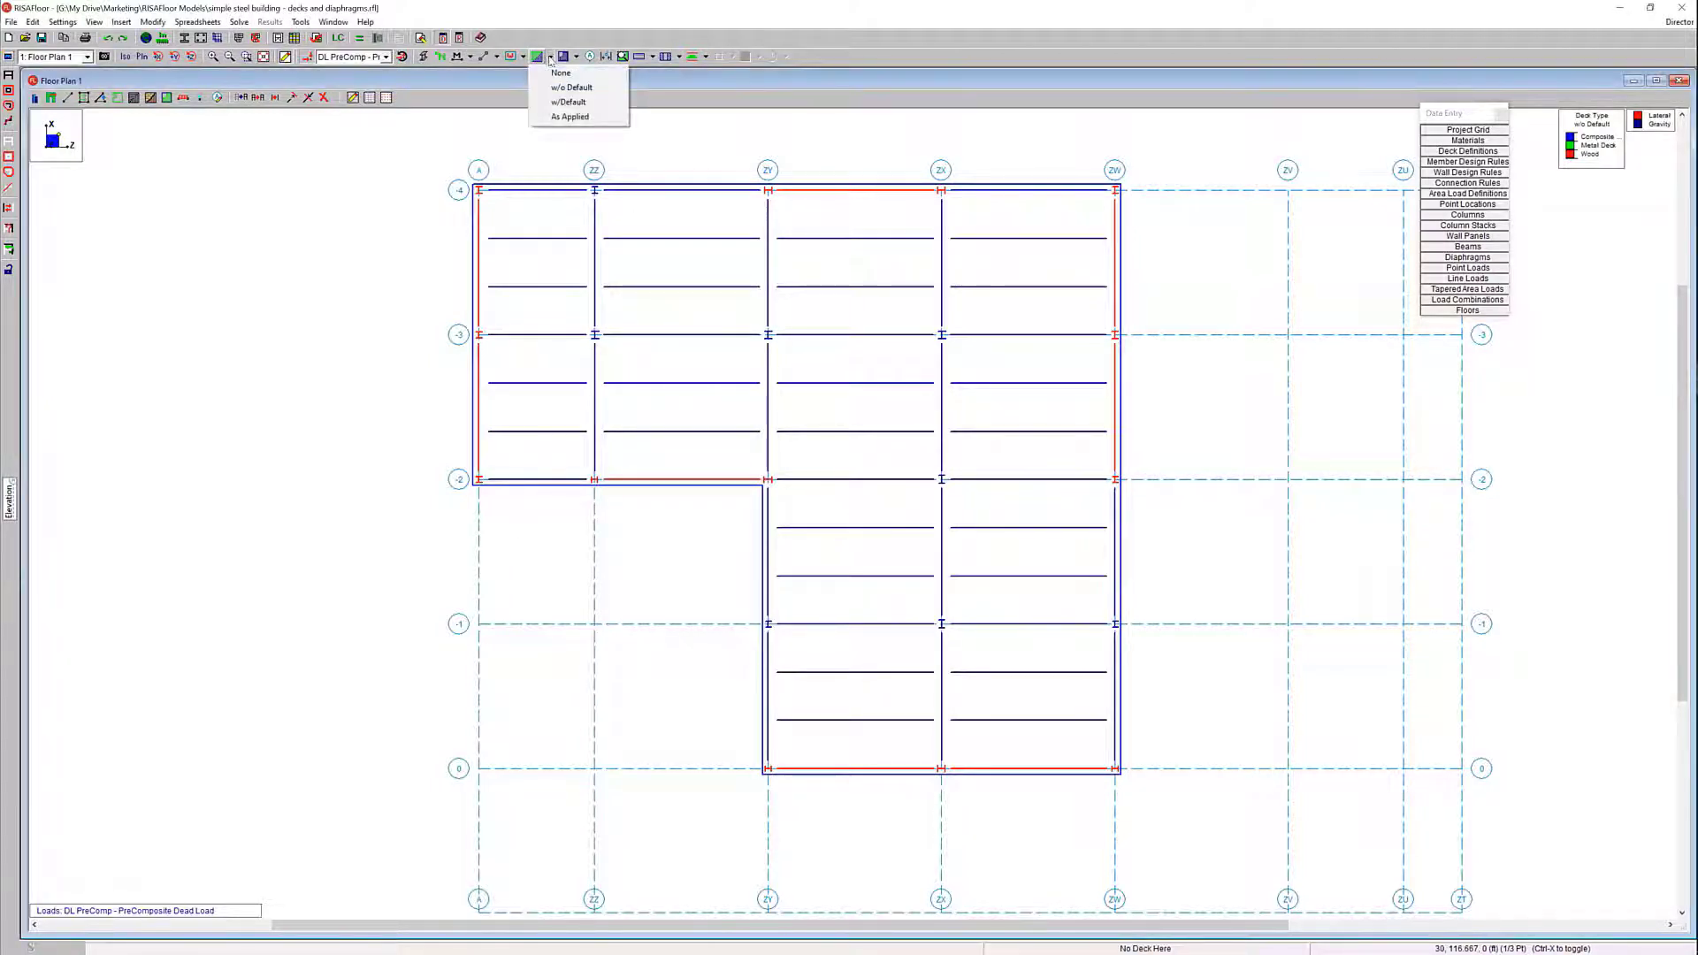
click(568, 102)
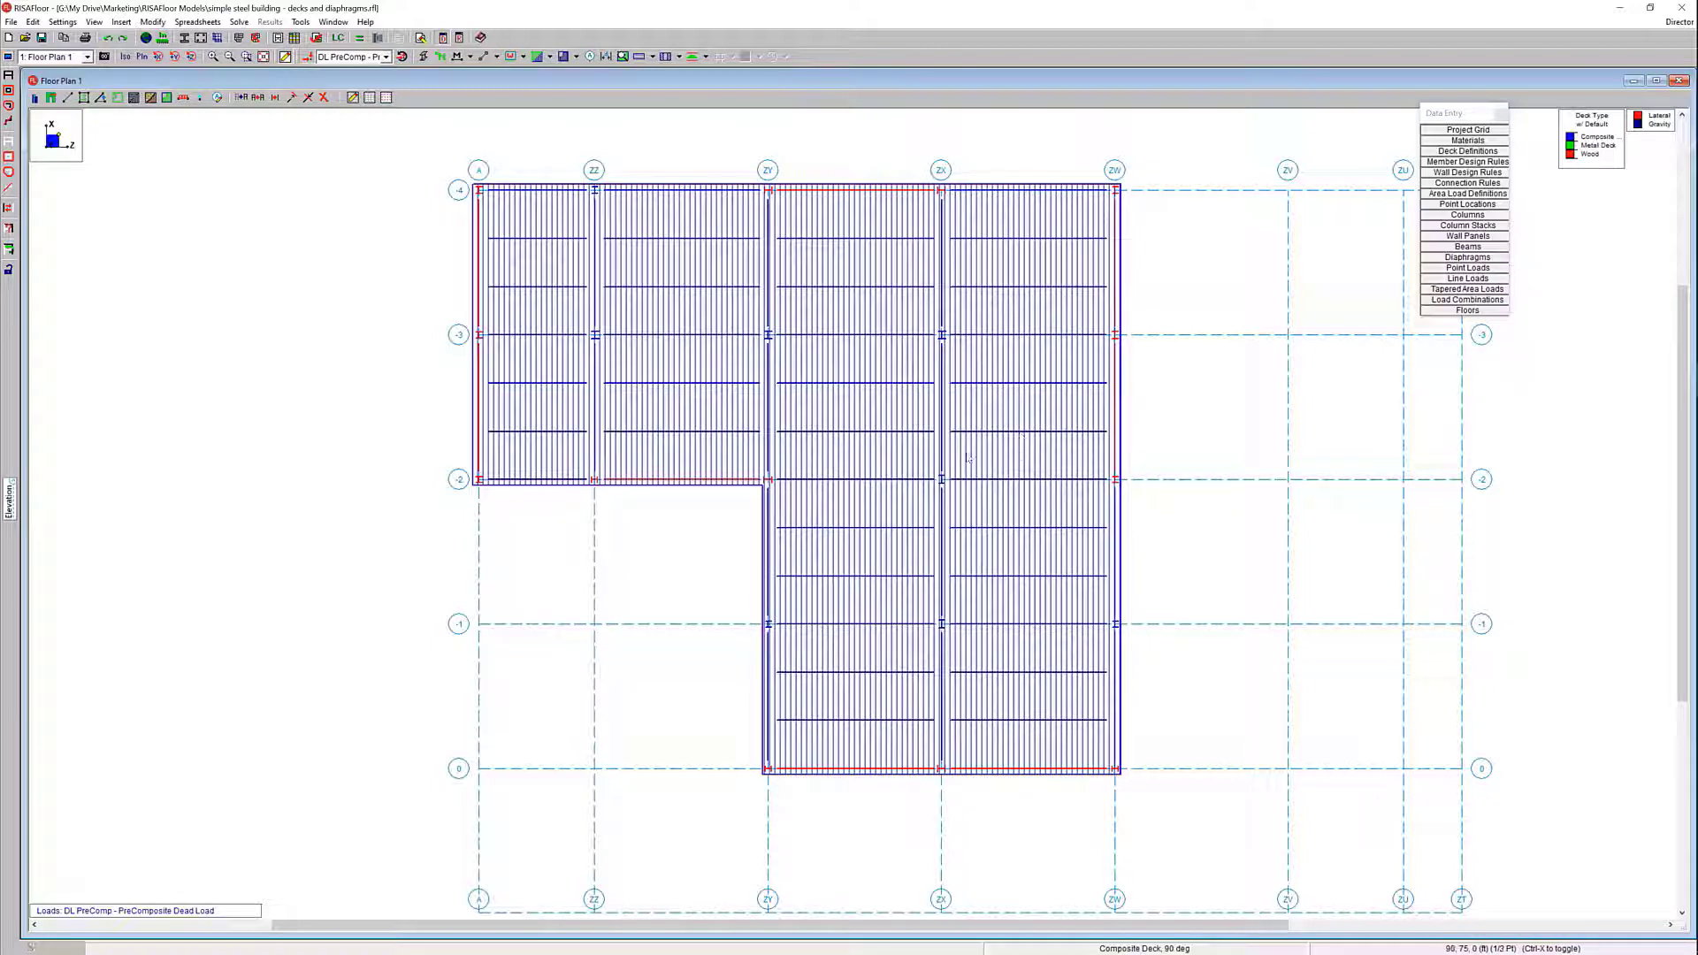
click(575, 57)
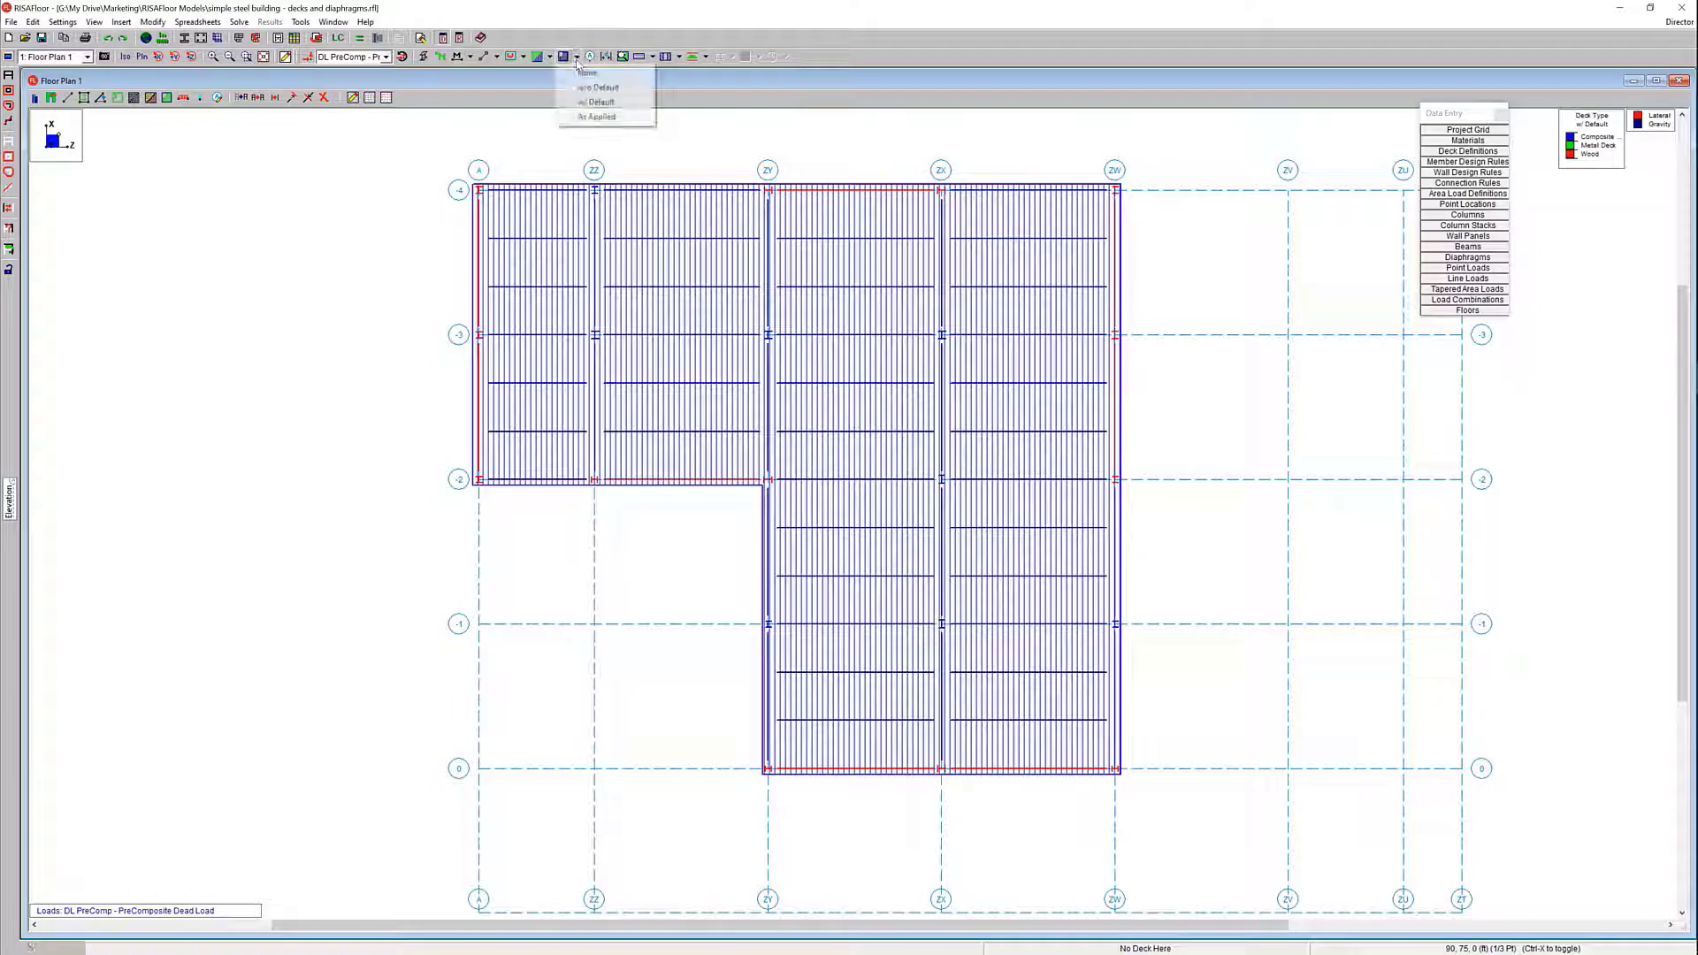
click(635, 104)
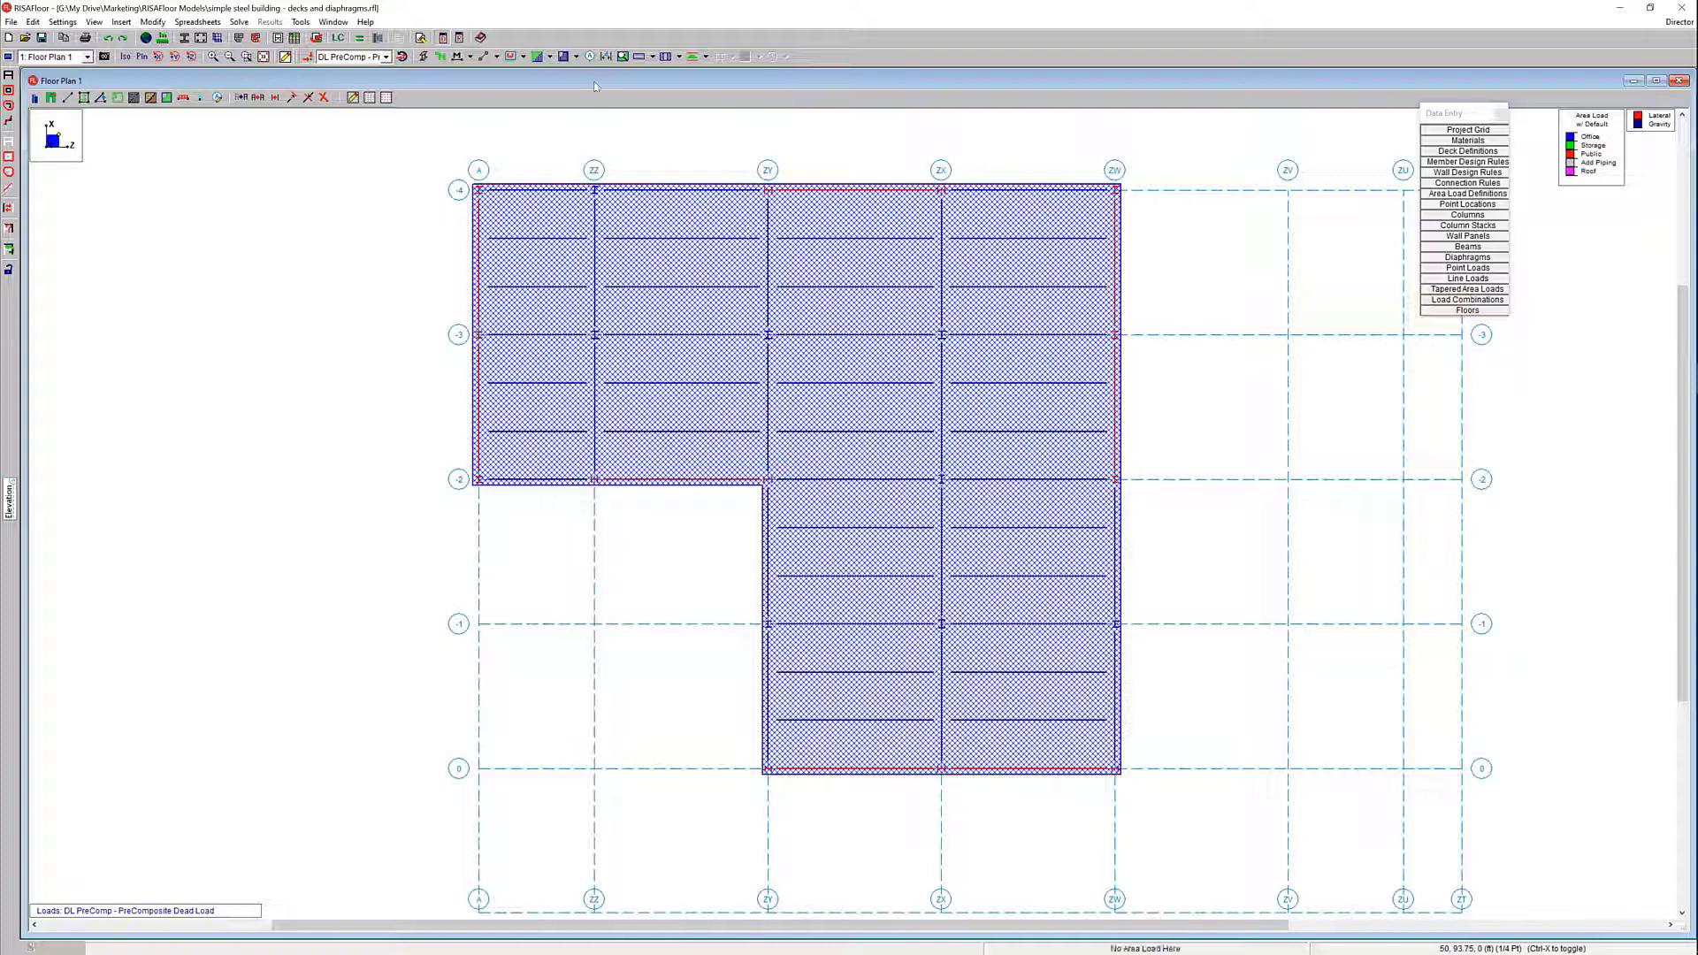
click(575, 57)
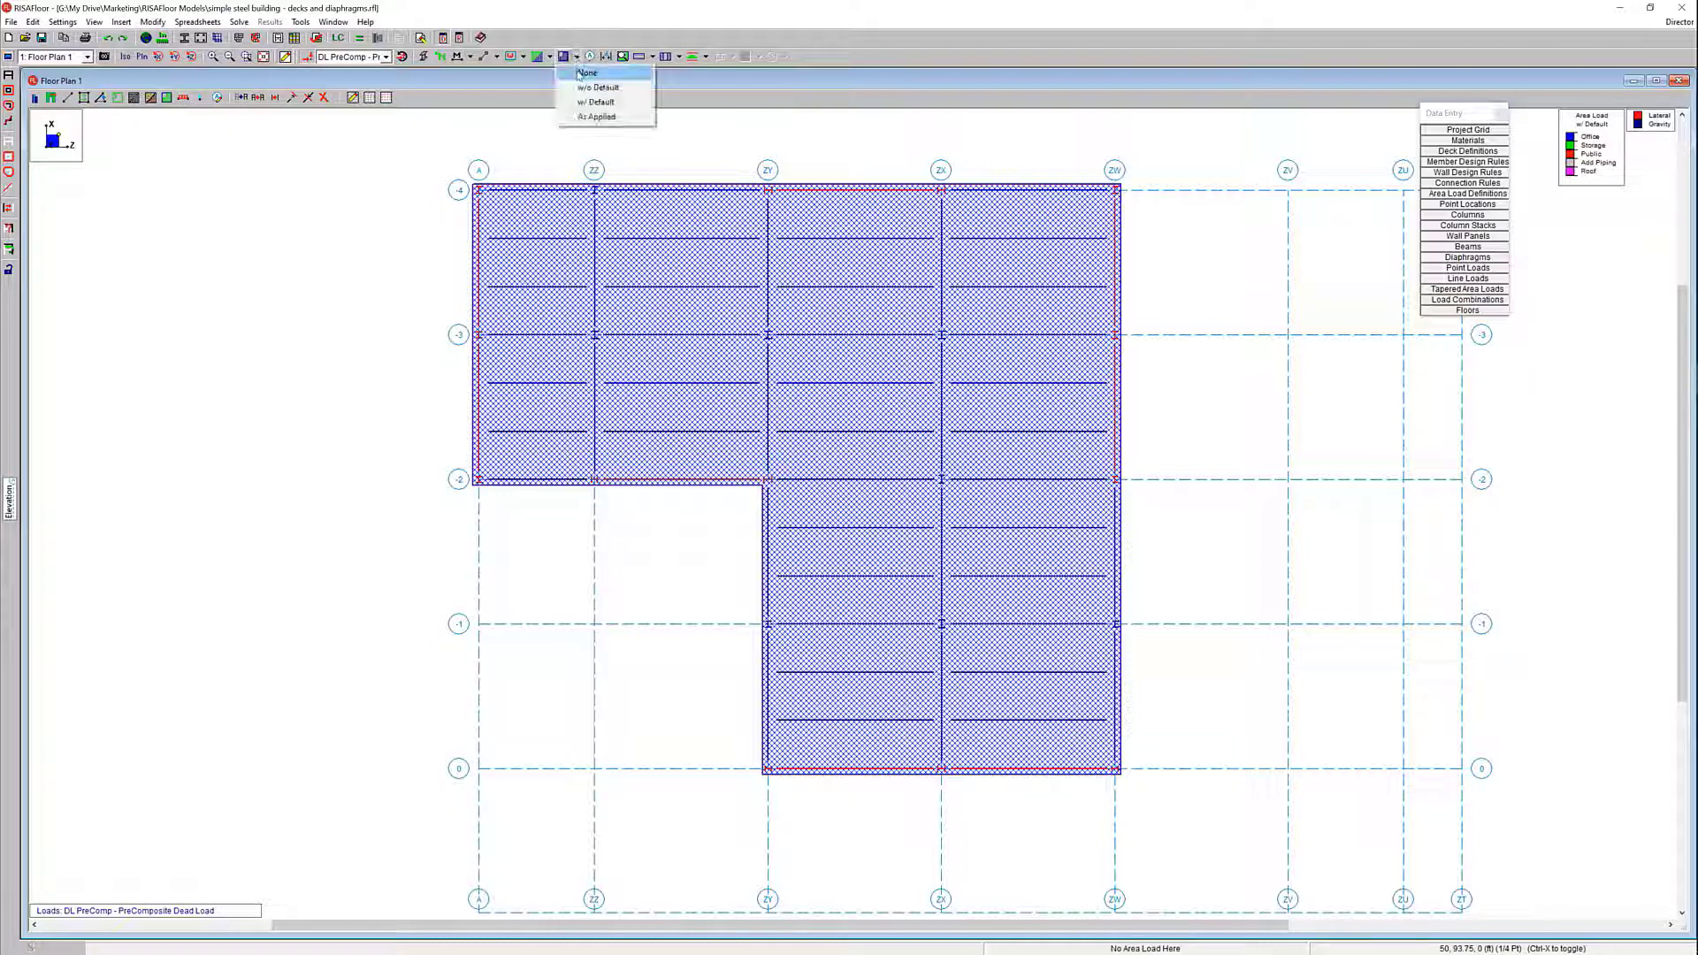
- Hide the area-load display and set Metal Deck to 18ga PLB-36 with a 5 ft max span
click(583, 74)
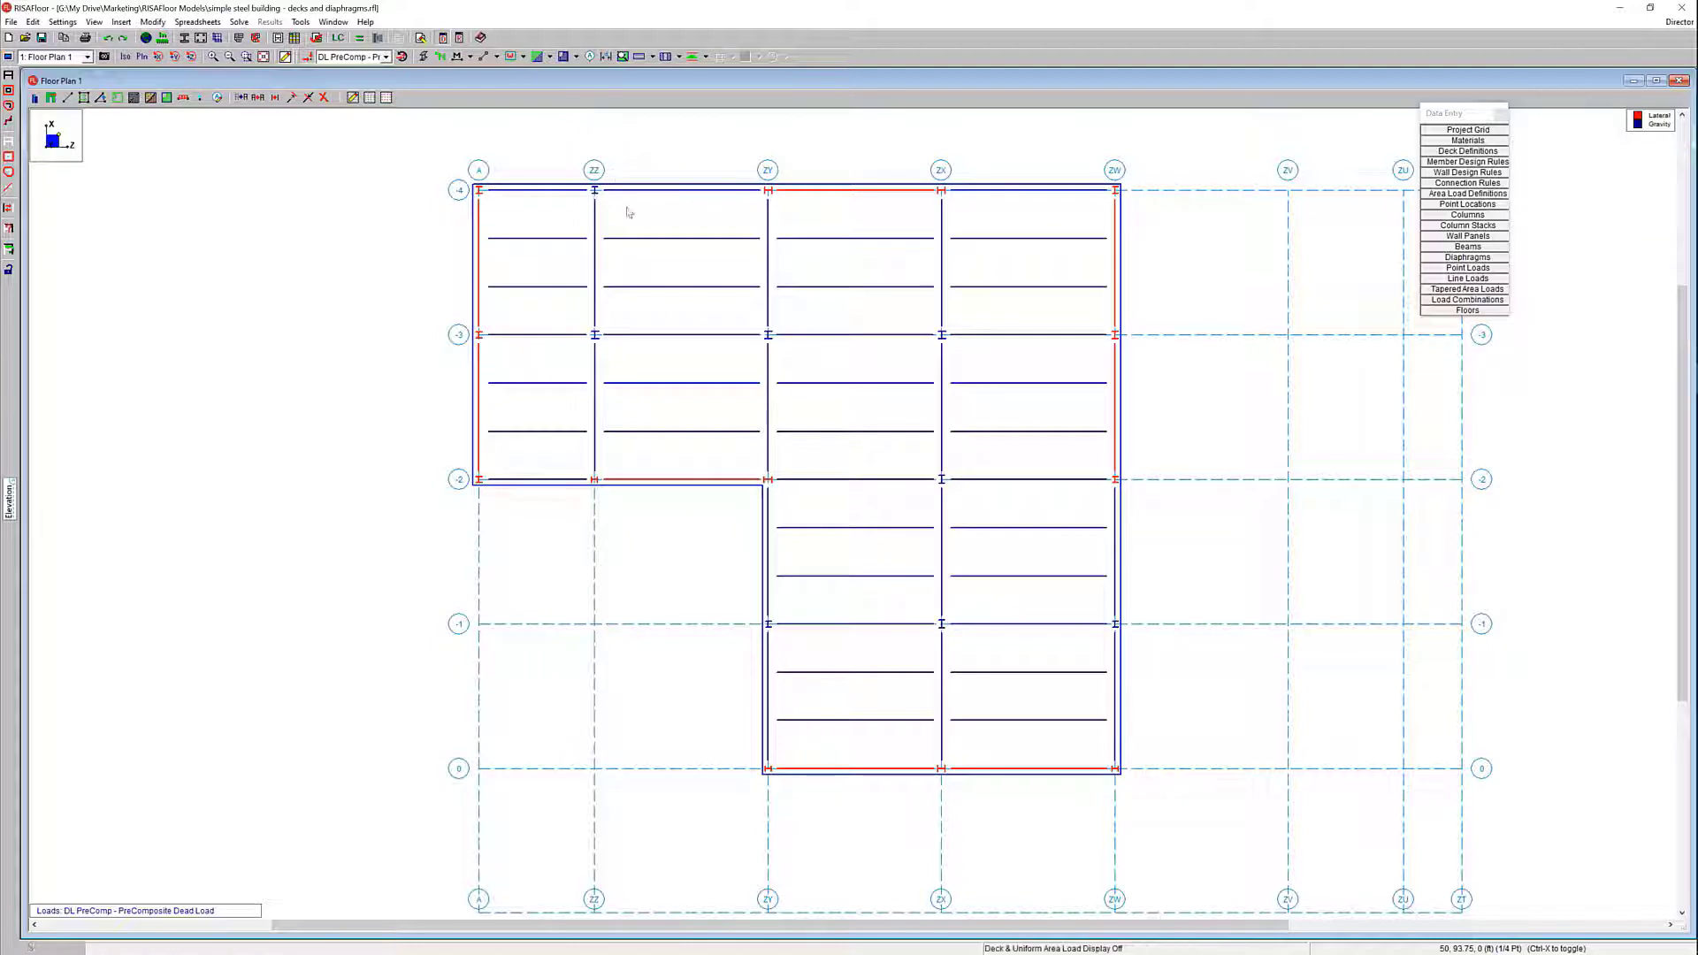
click(1467, 151)
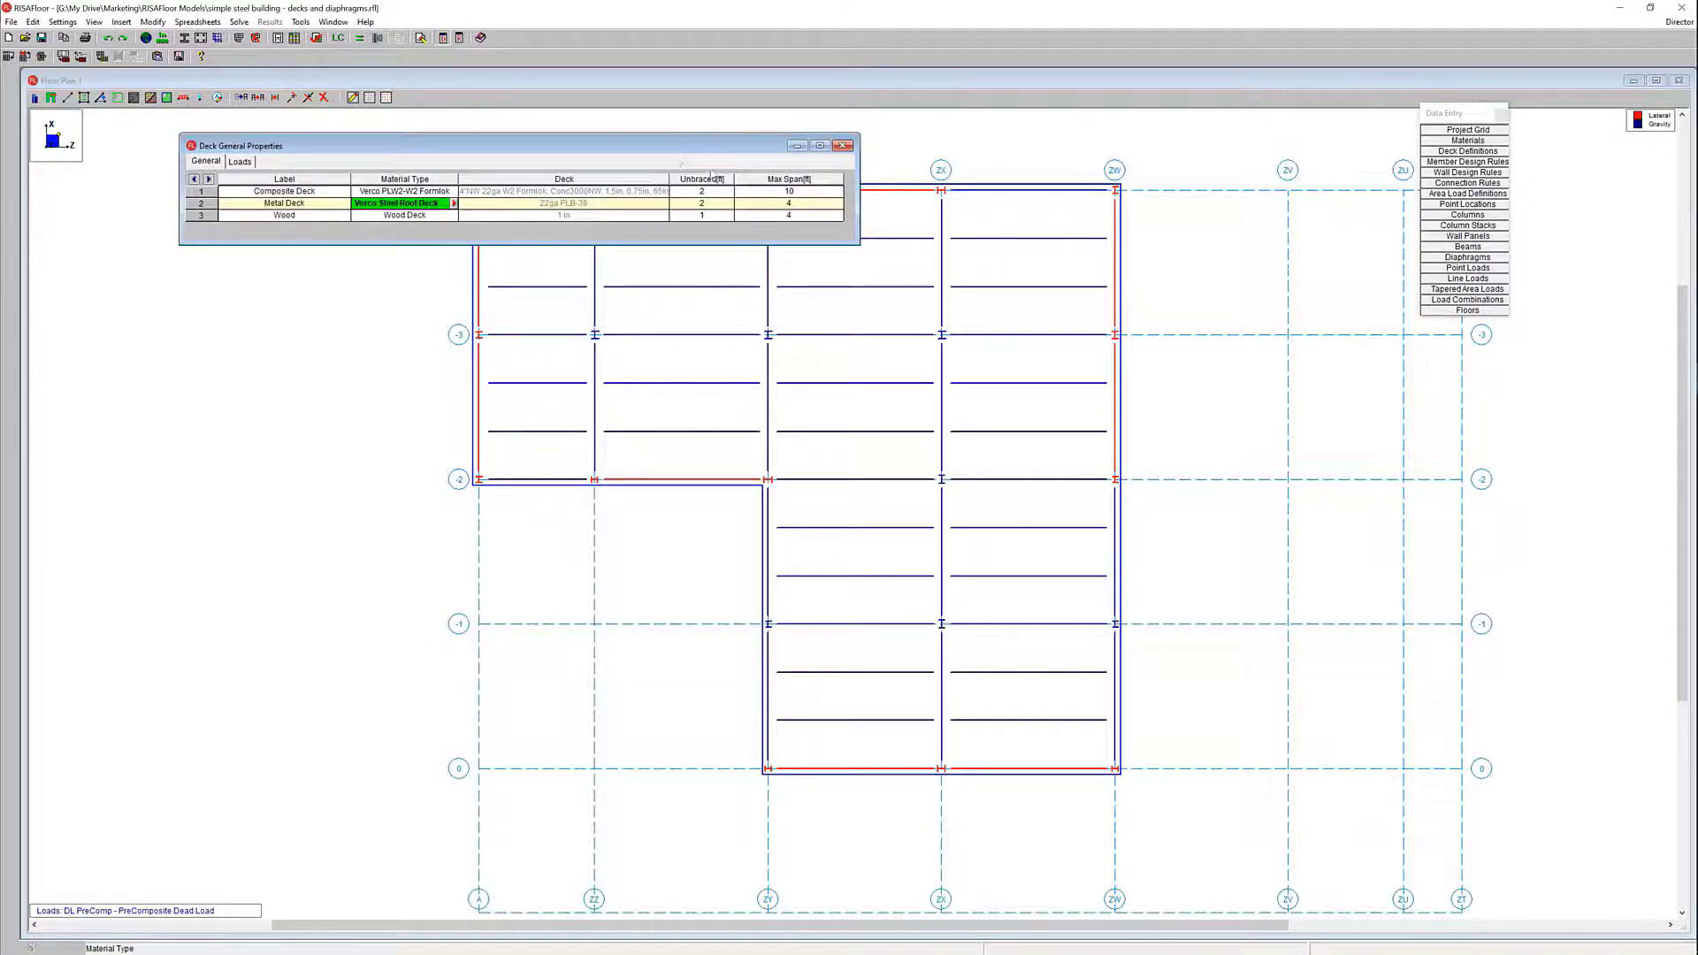
drag(645, 143, 756, 206)
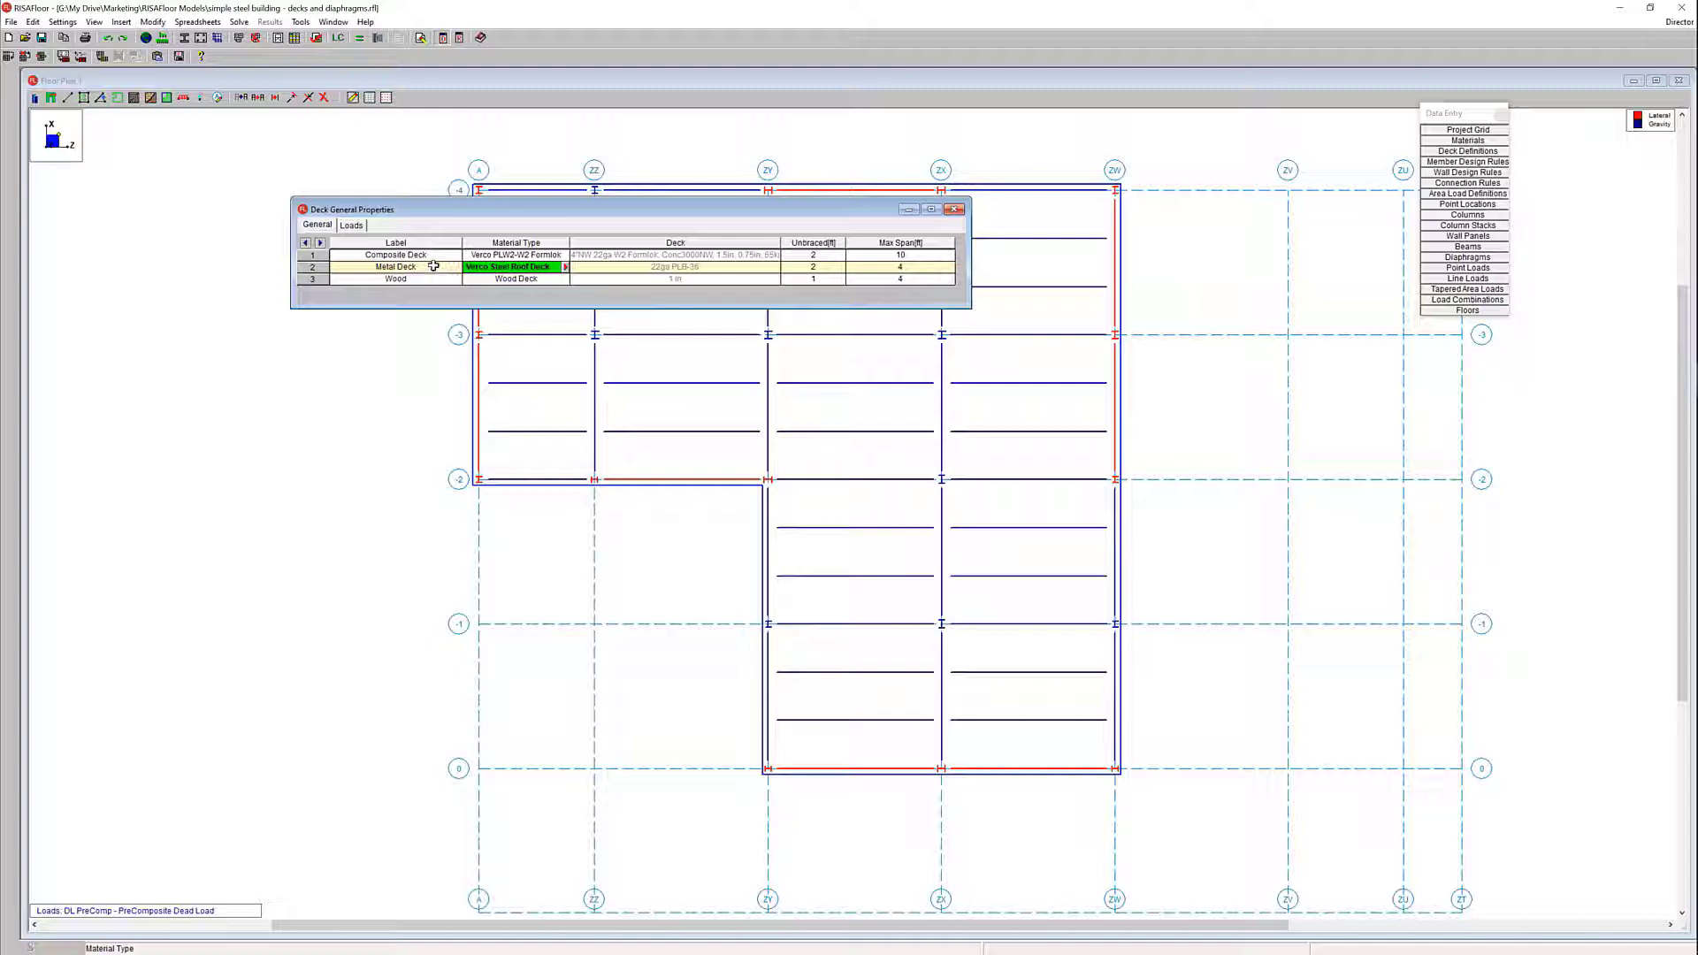
click(566, 268)
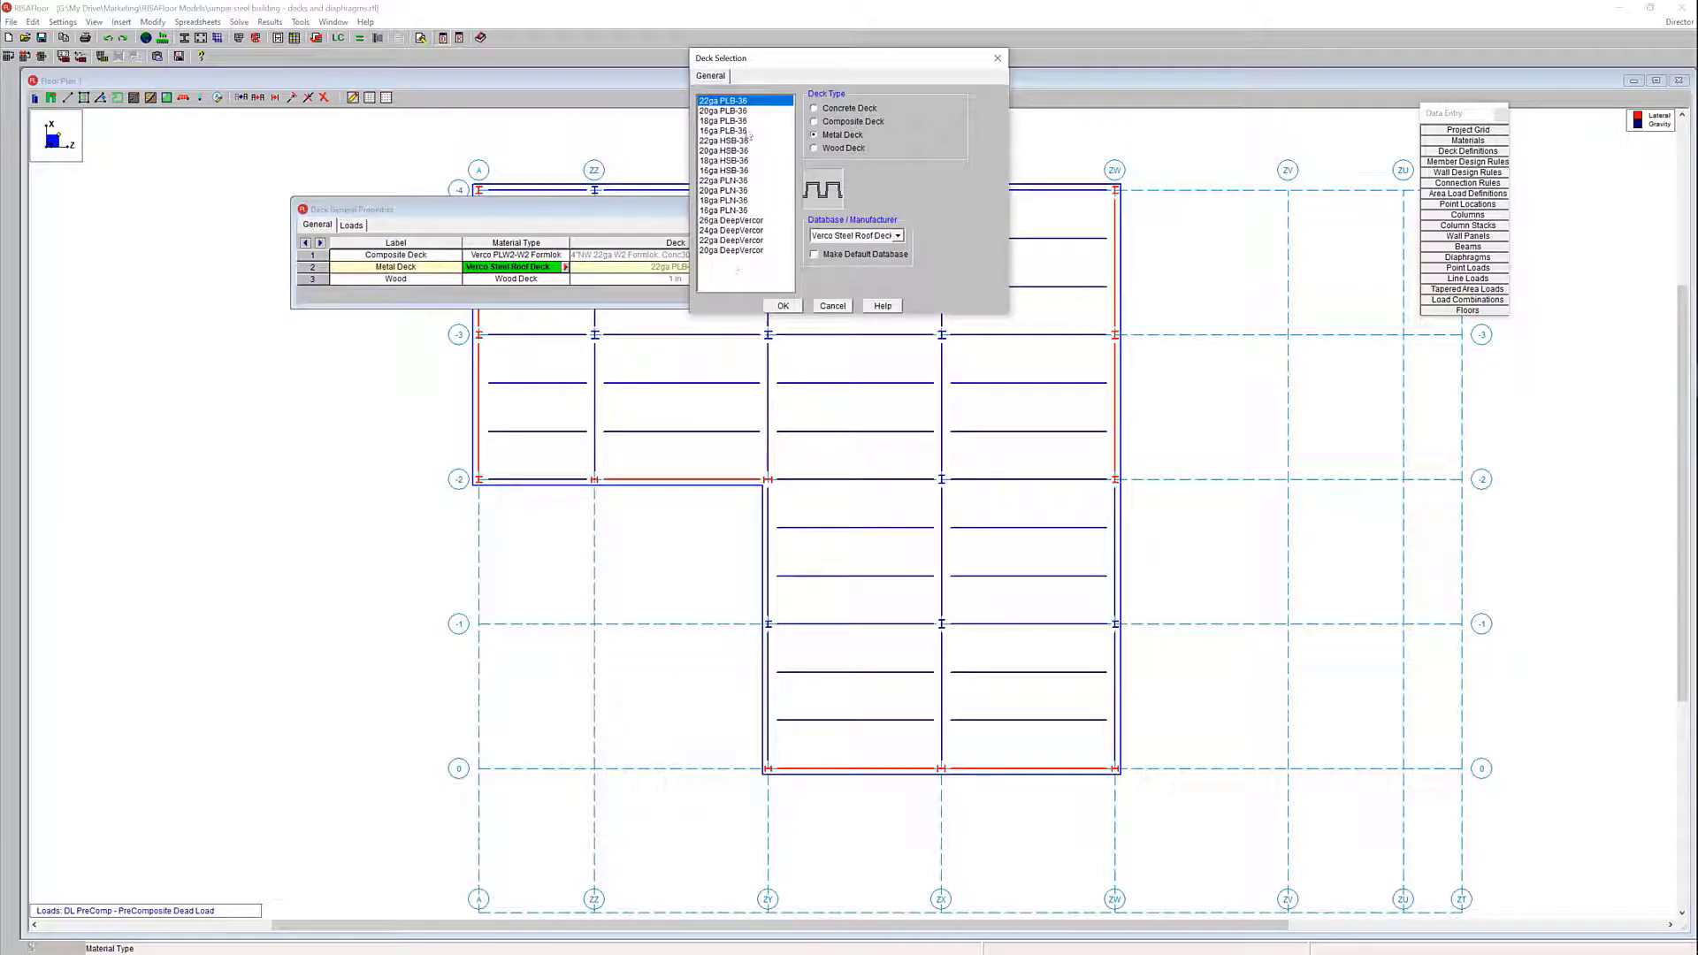
click(738, 121)
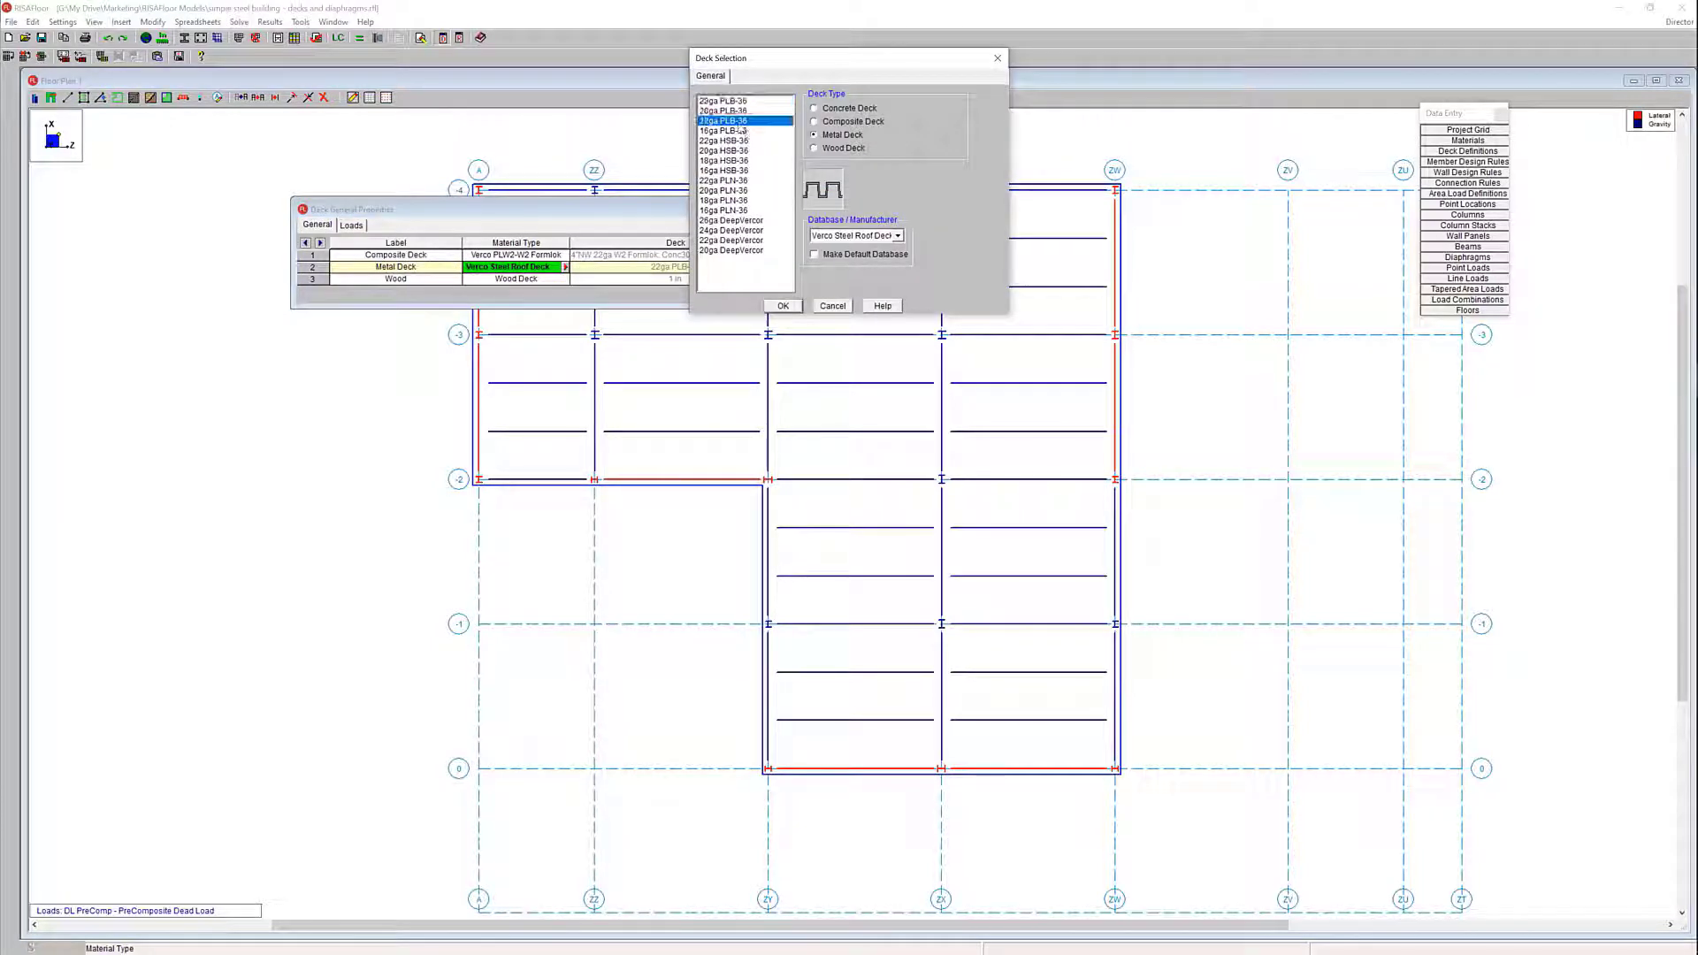
click(783, 305)
click(877, 266)
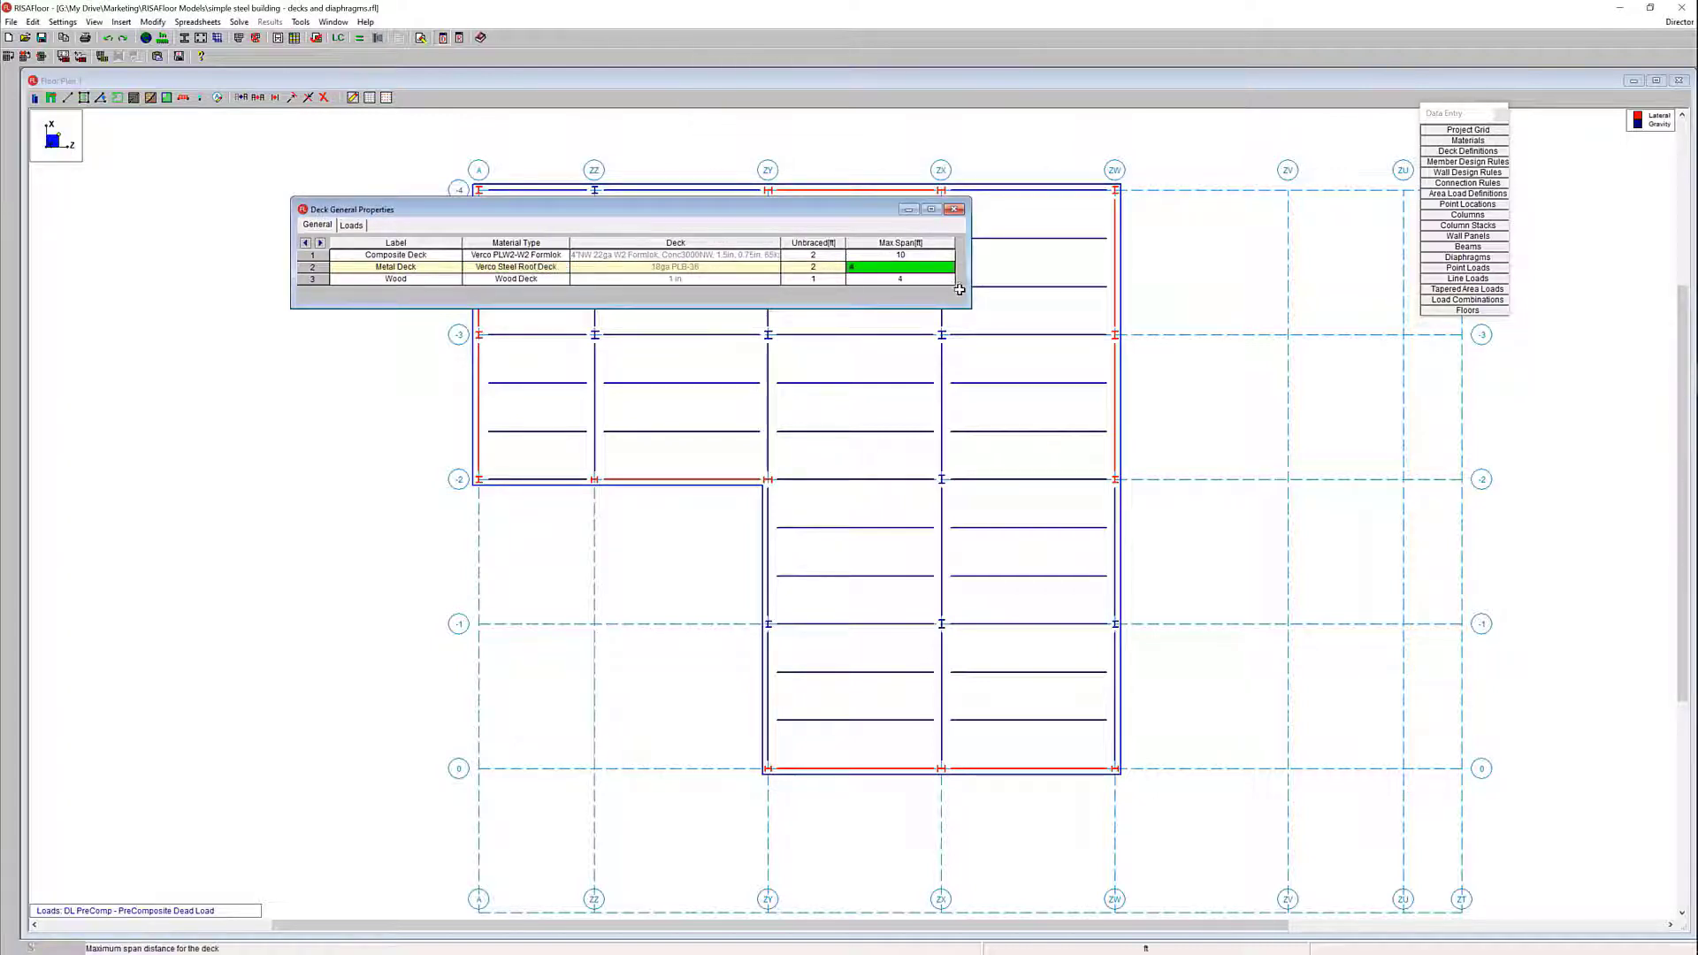
key(Return)
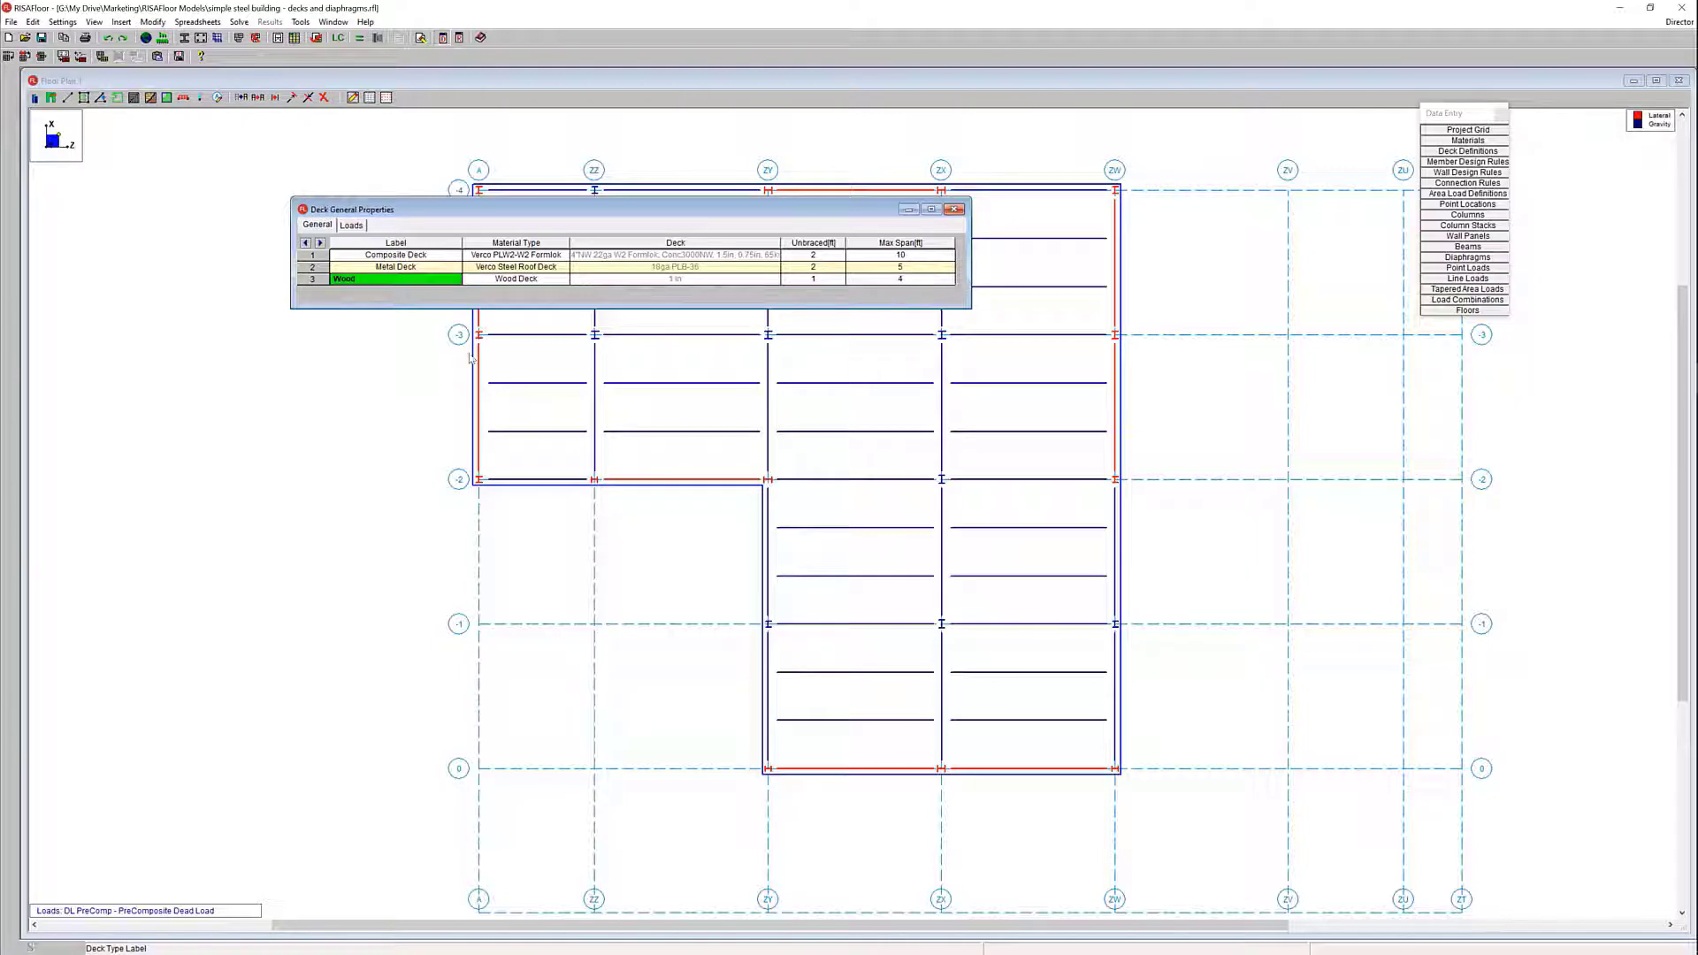
click(374, 378)
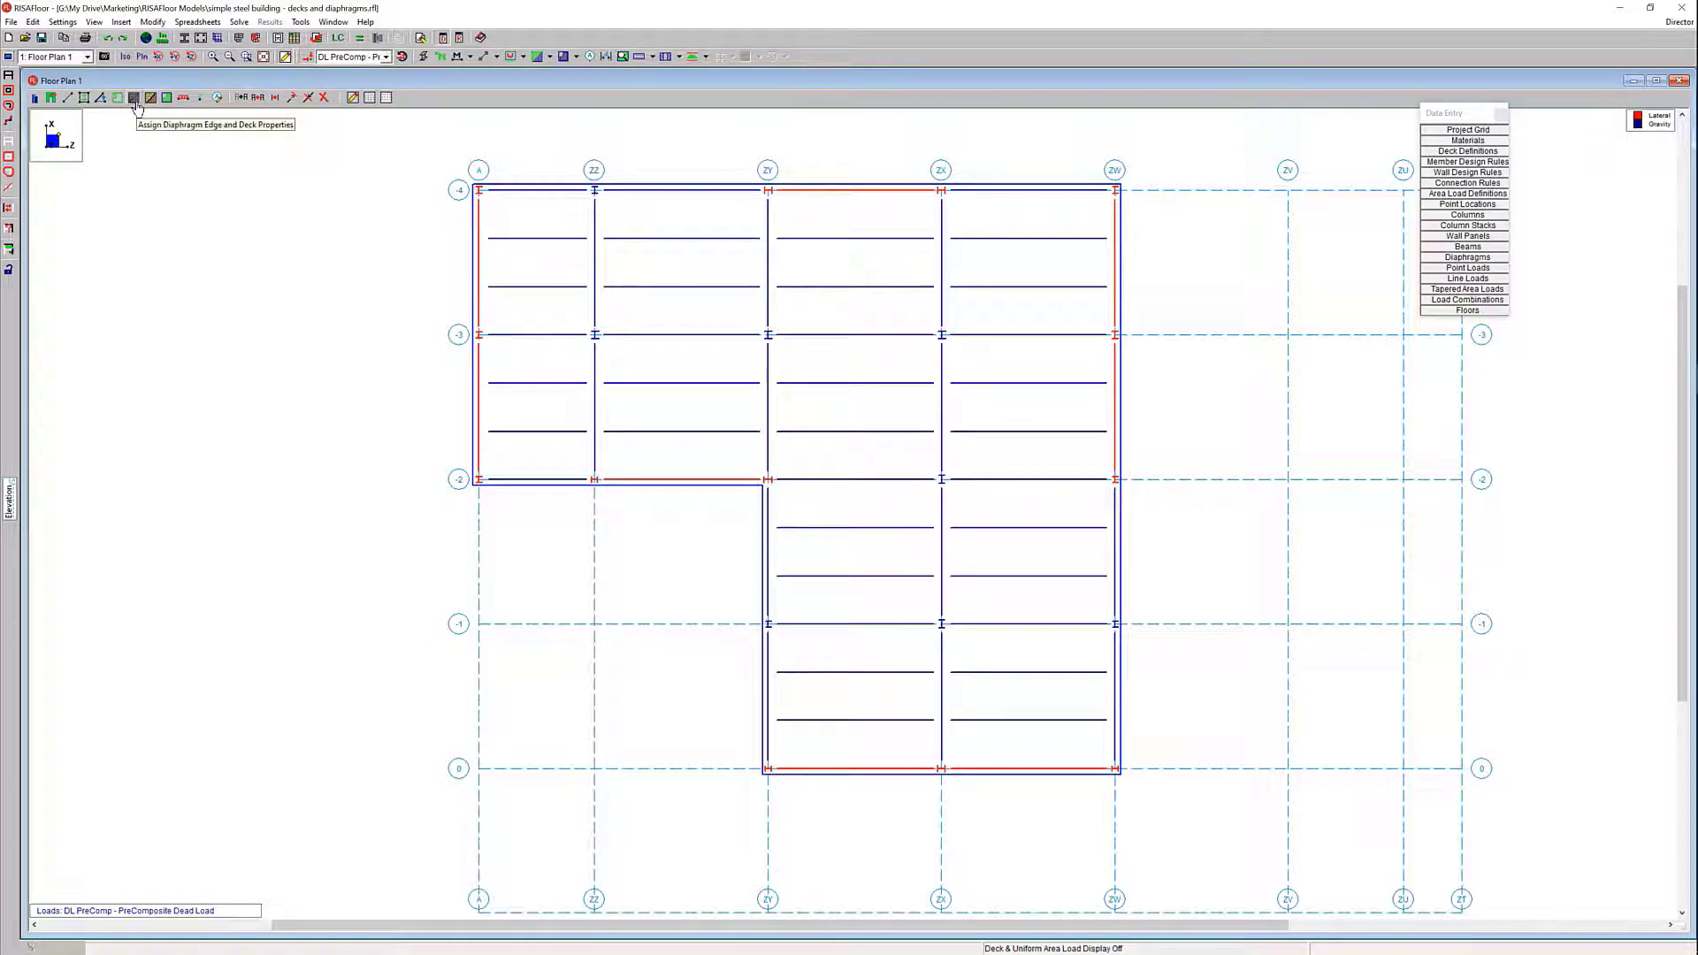
- Set up a Metal Deck assignment spanning parallel to X, drawn as a polygon
click(134, 98)
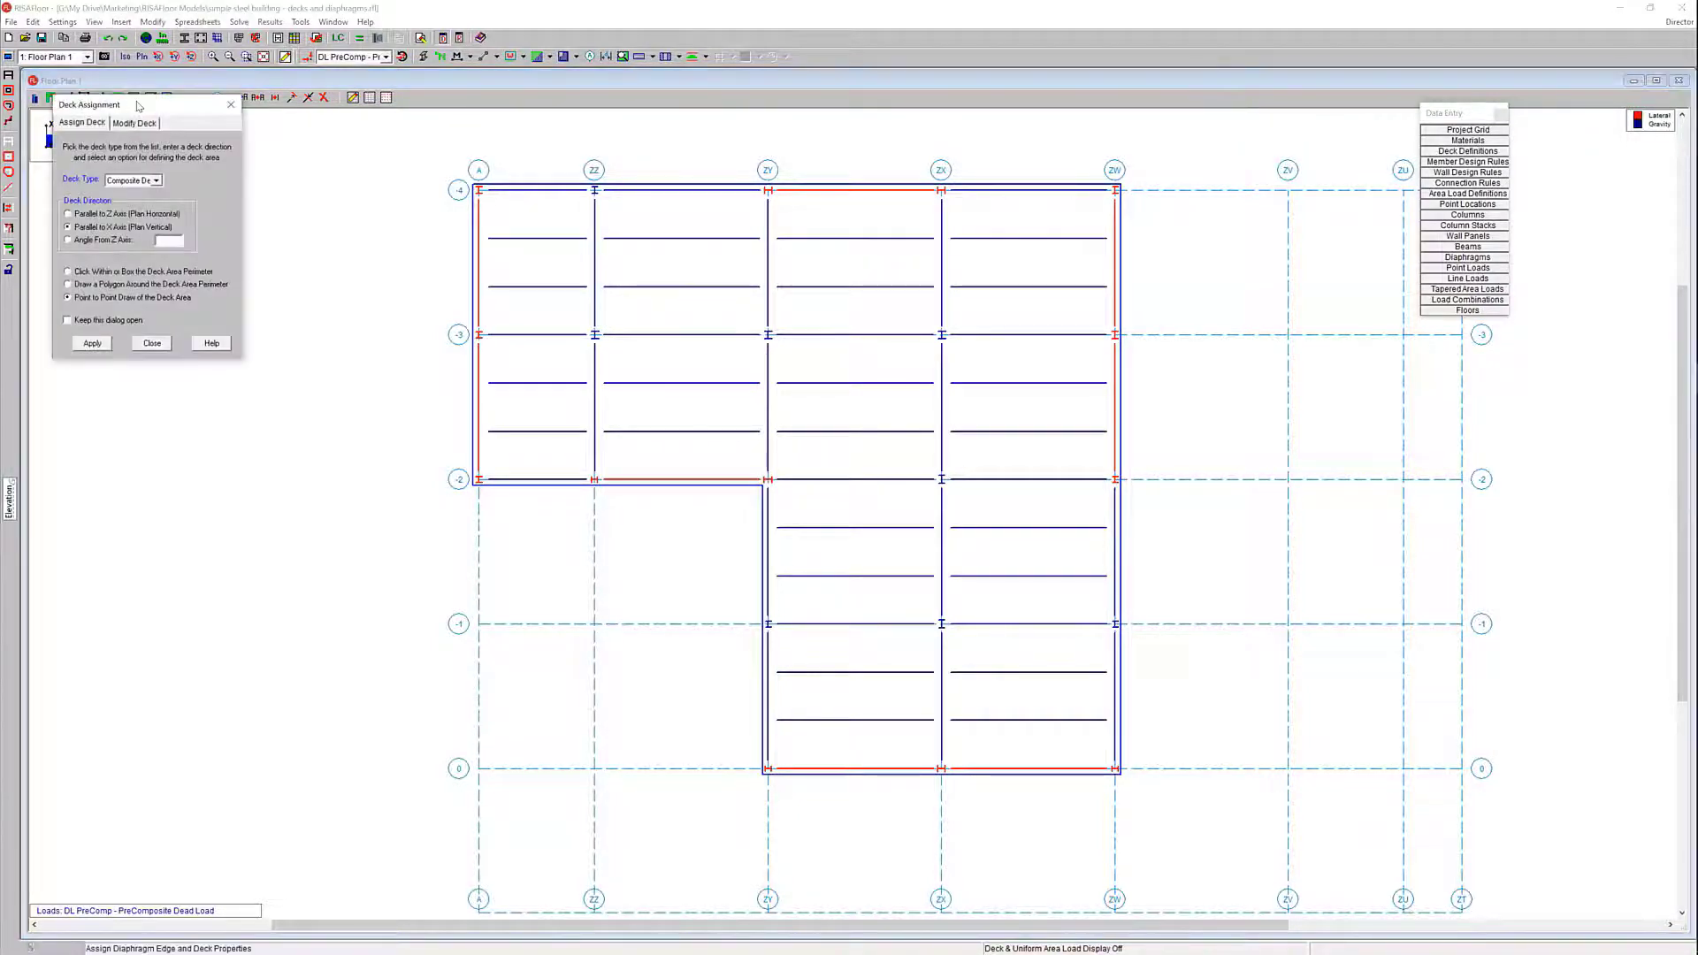
drag(137, 105, 285, 214)
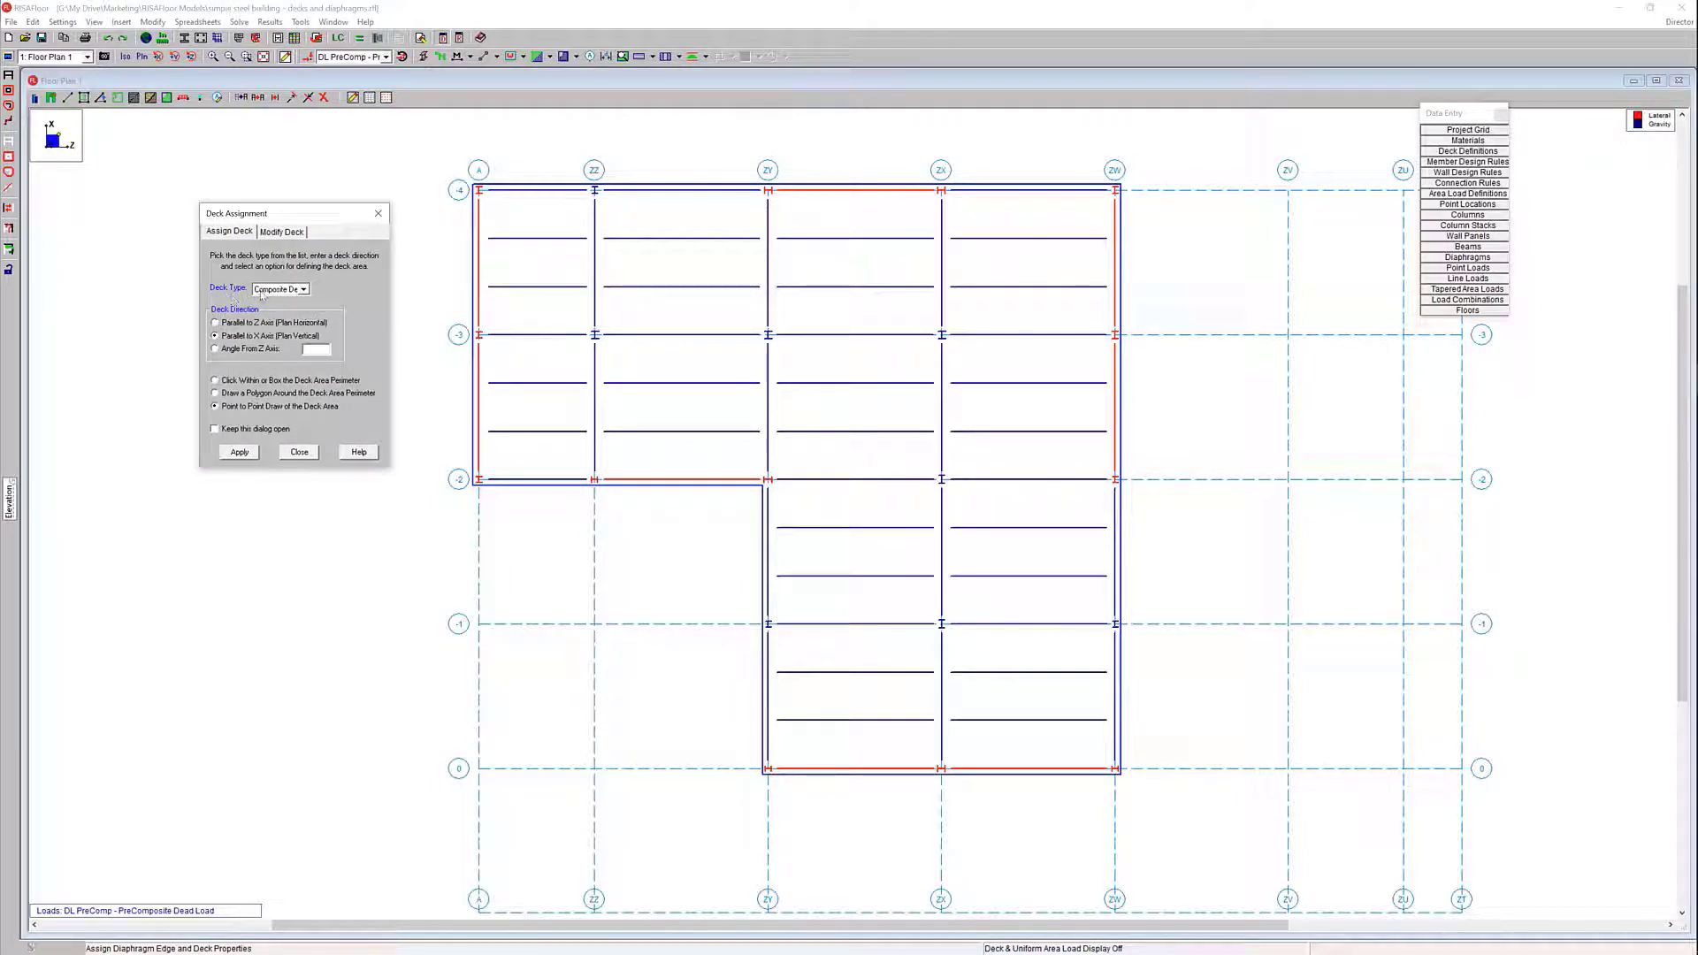
click(303, 289)
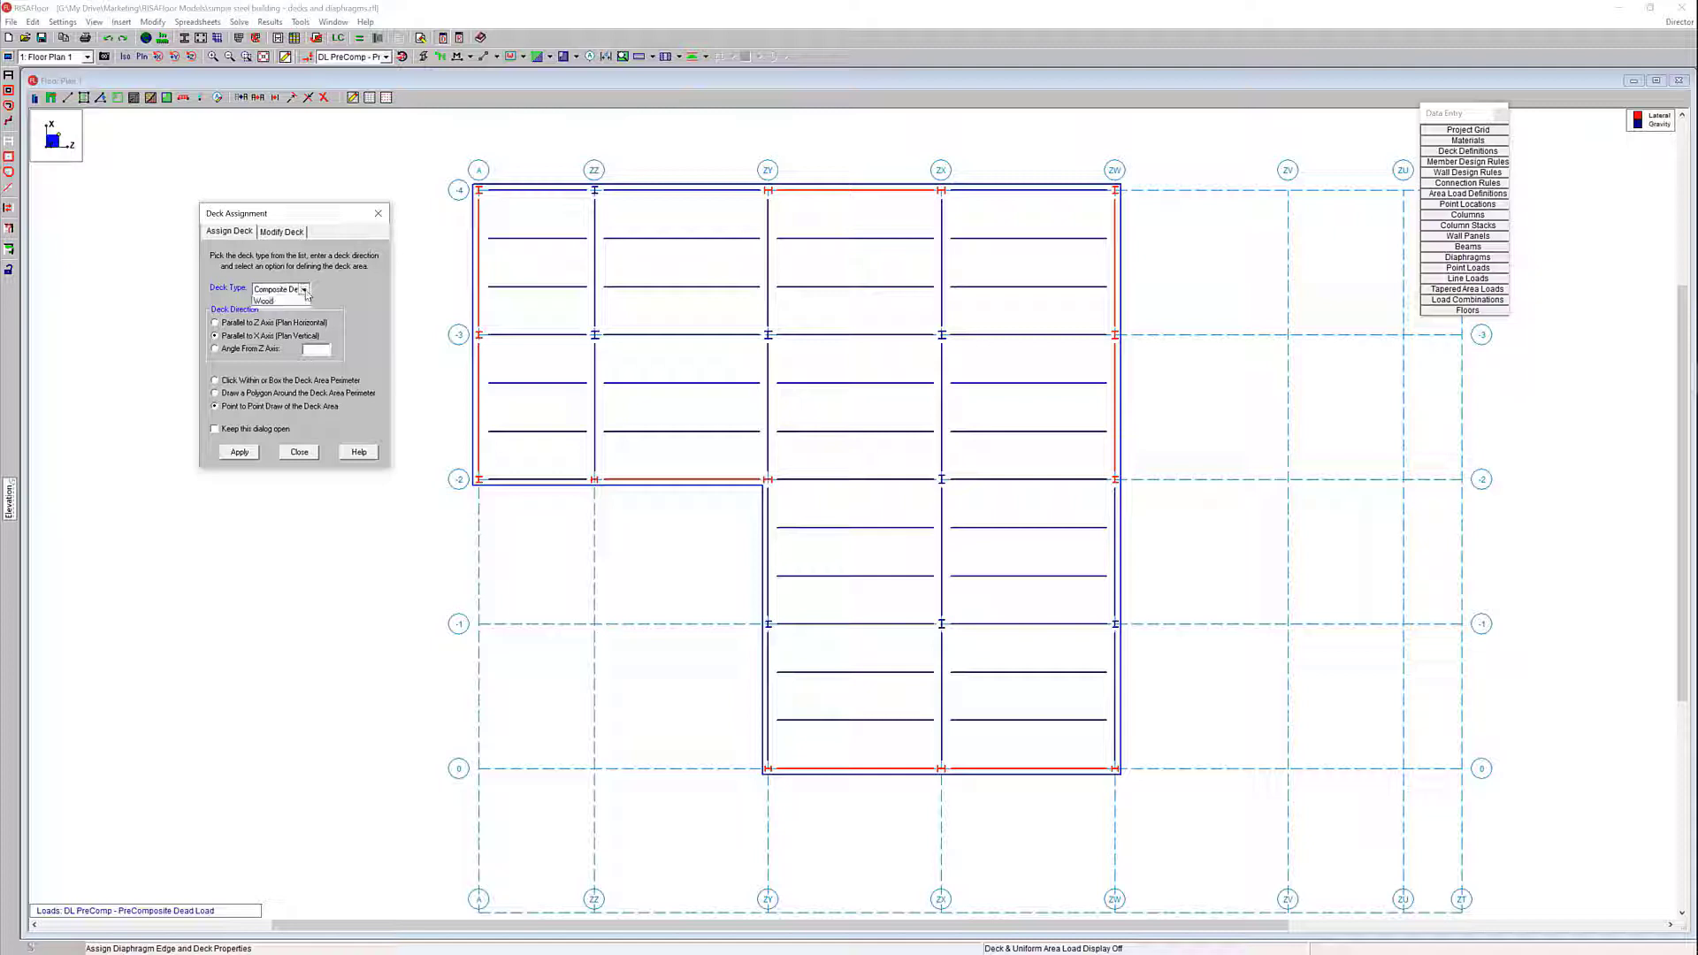
click(281, 310)
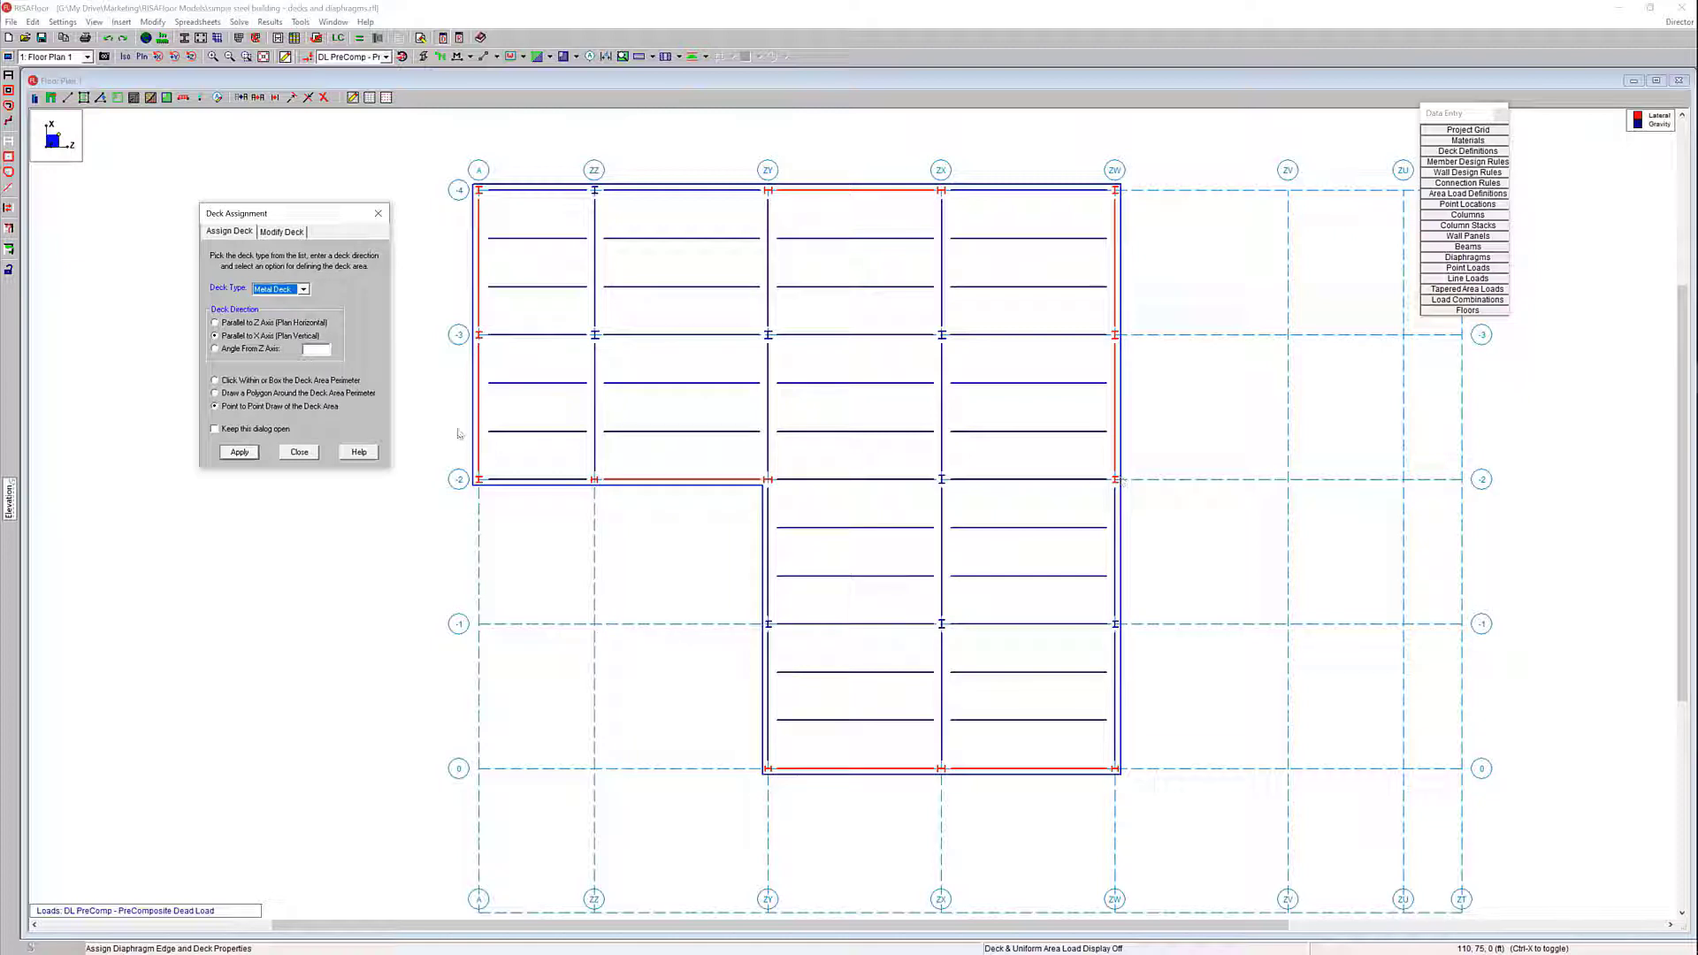
click(269, 342)
click(275, 395)
click(239, 453)
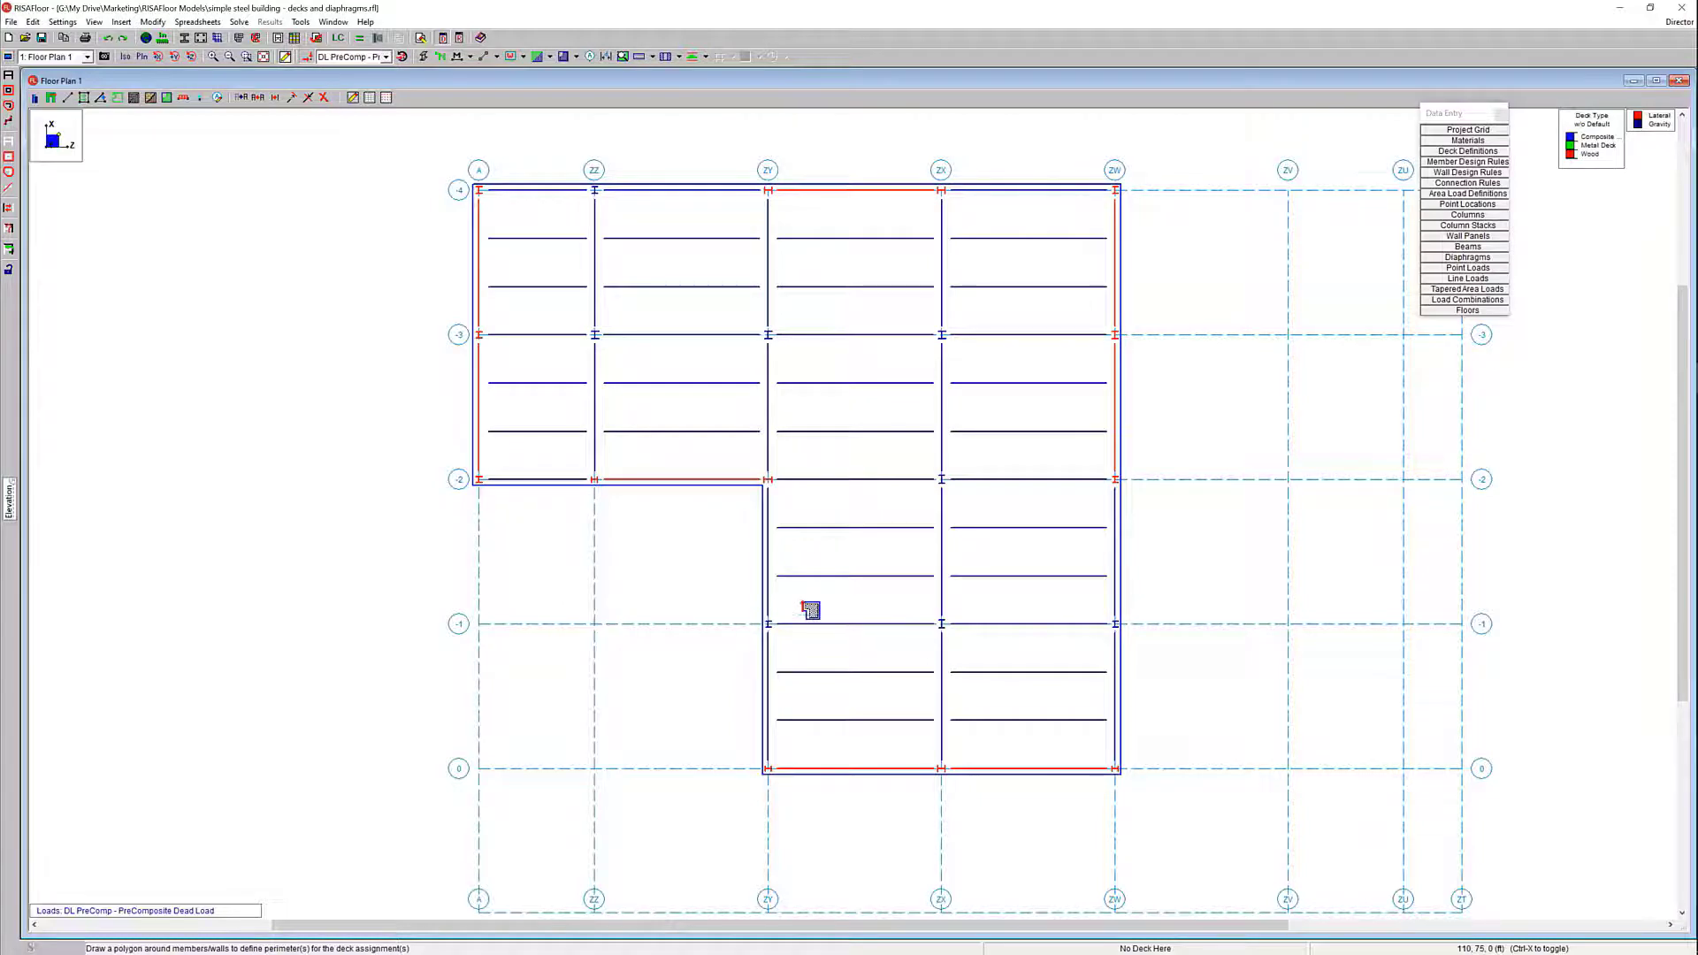
- Outline the two lower bays between grid lines -1 and 0, ZY to ZW, with Metal Deck
middle_drag(807, 607, 784, 561)
click(723, 545)
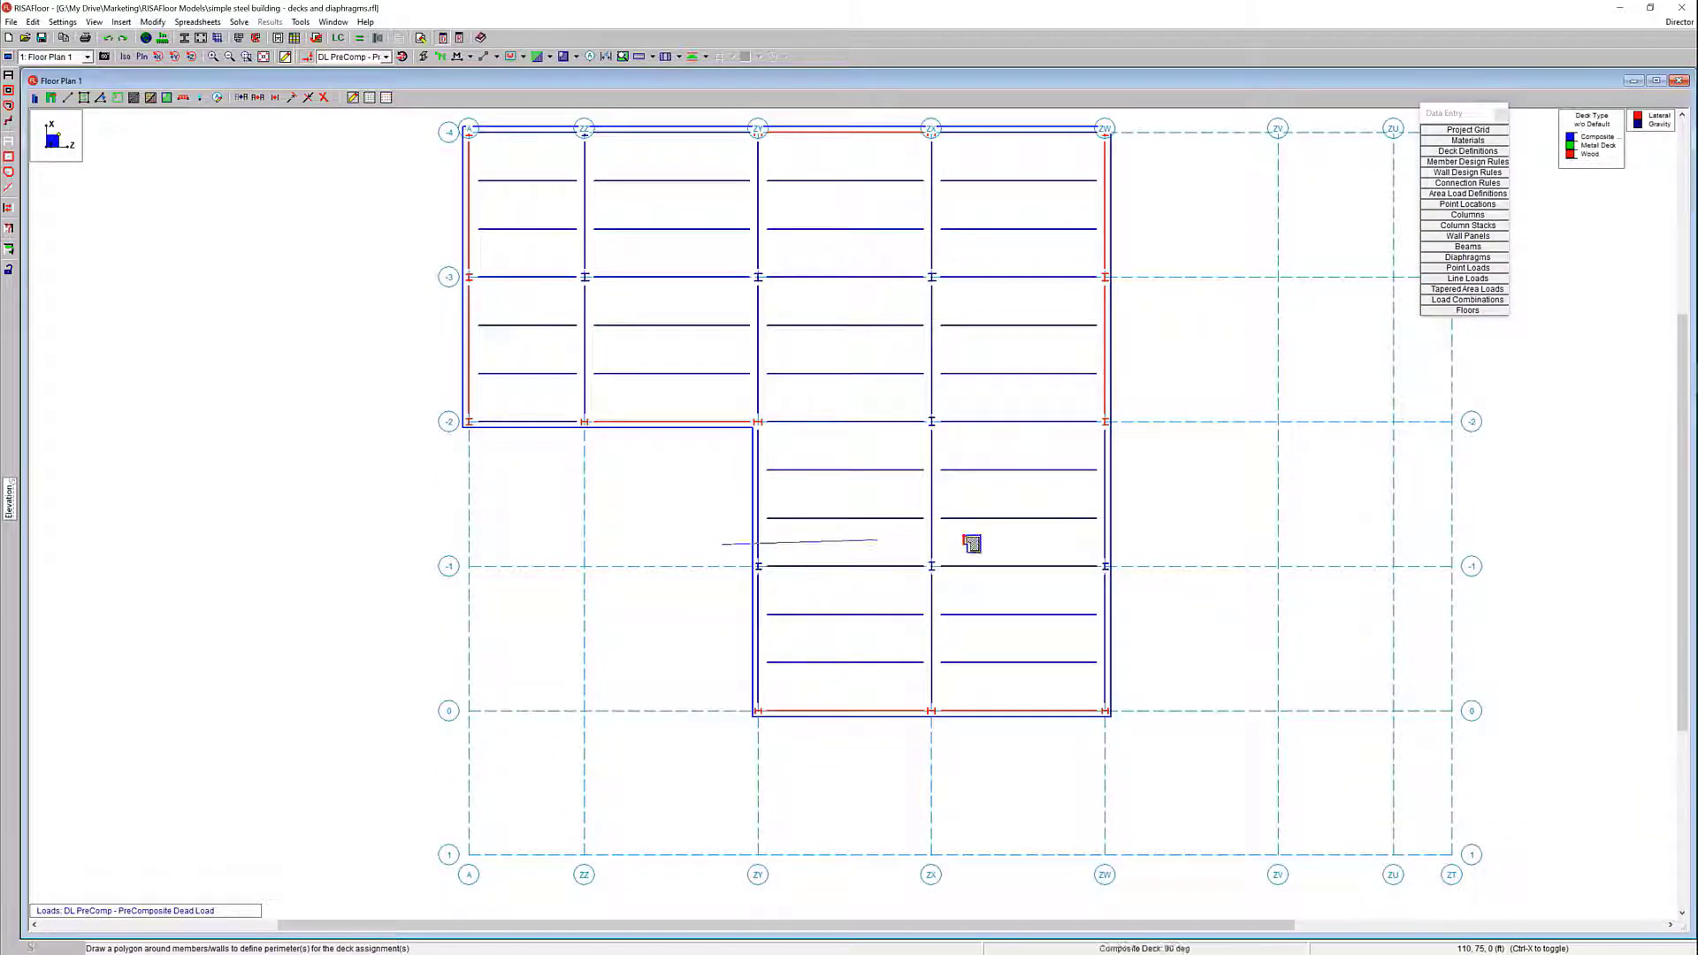
click(1188, 549)
click(1167, 771)
click(701, 769)
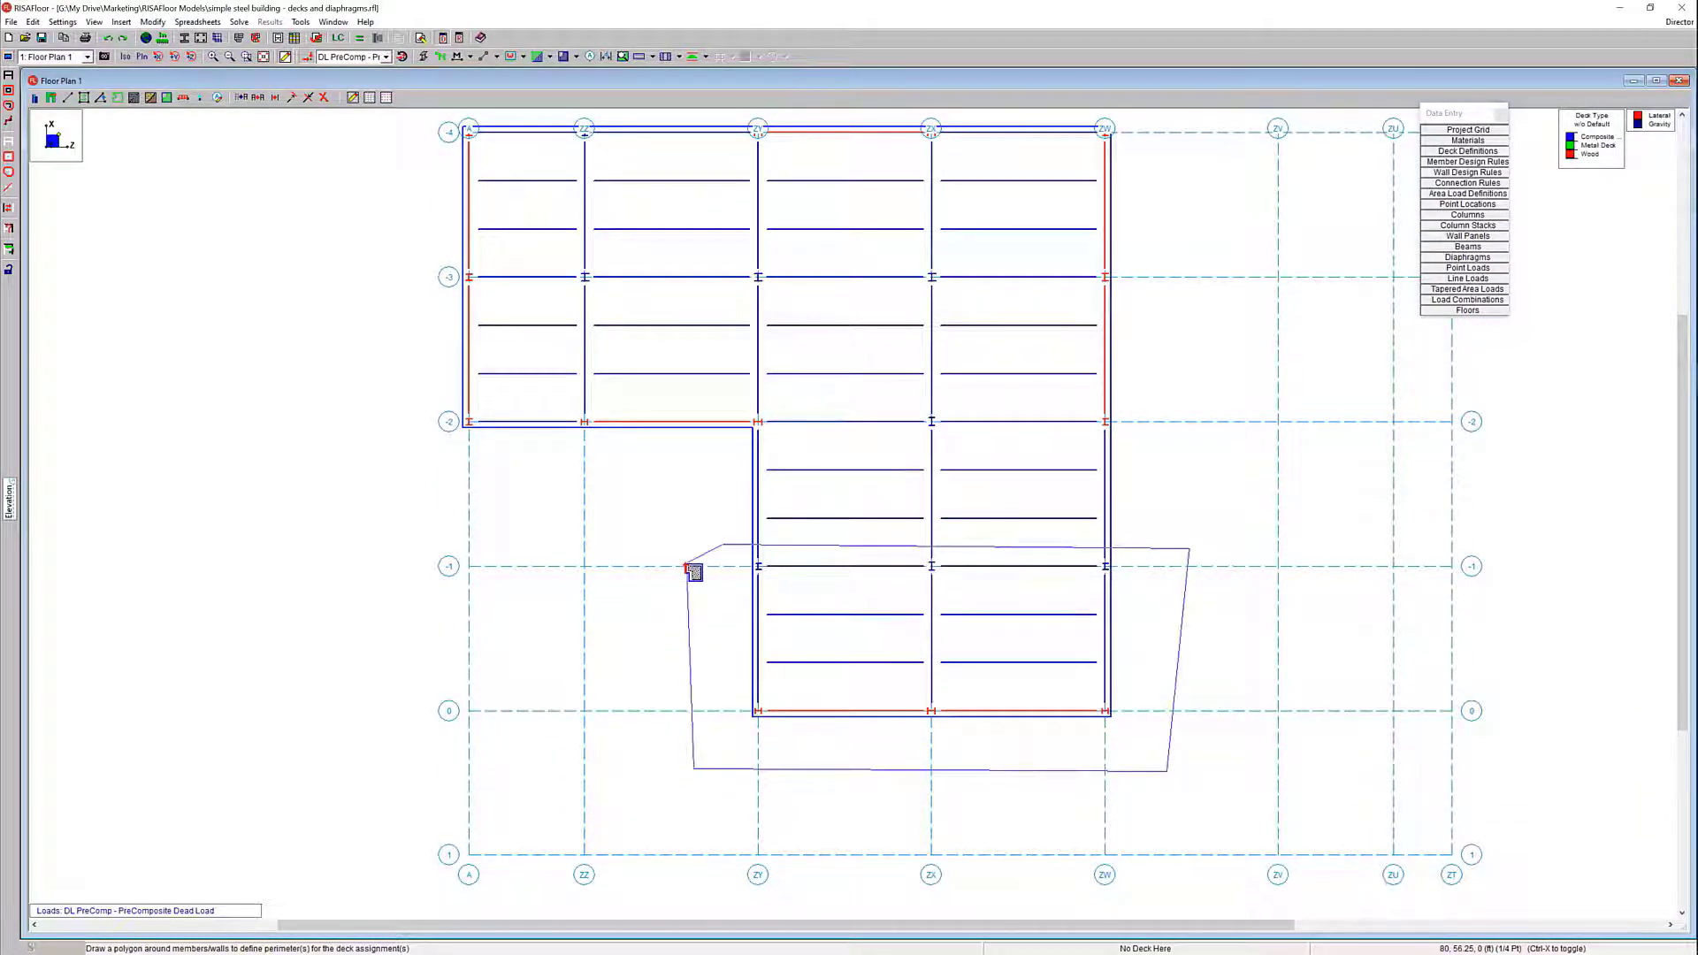
double_click(694, 573)
middle_drag(617, 530, 944, 705)
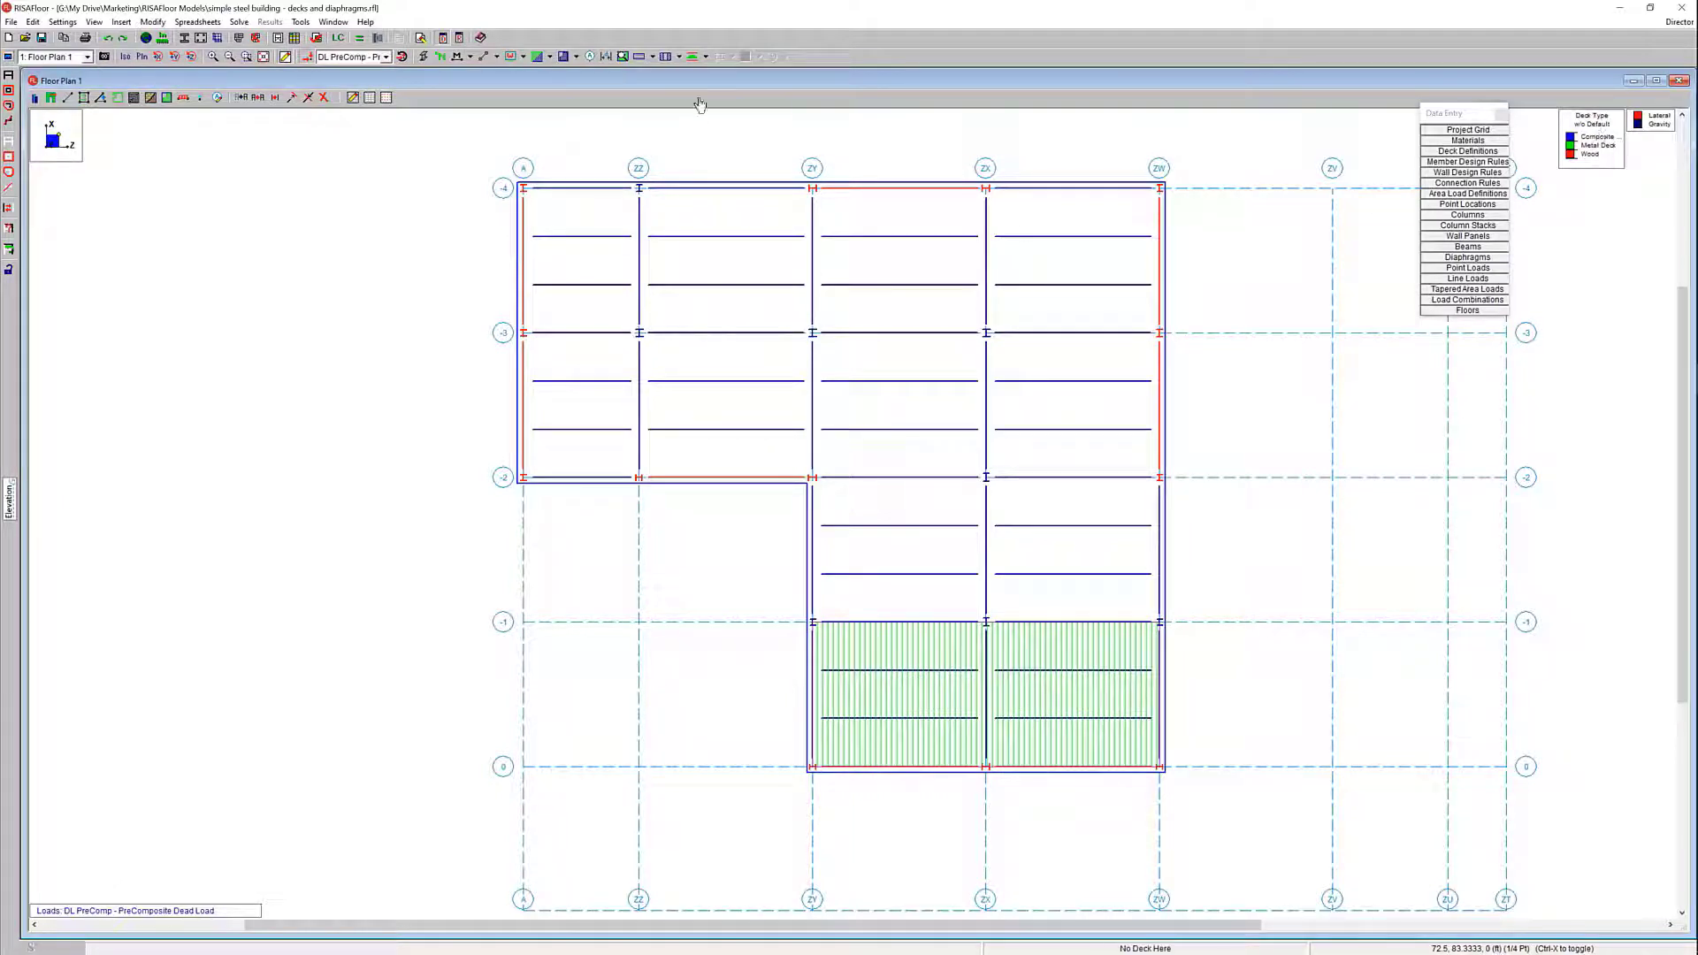
- Show deck types w/ Default on every bay, then set the deck display back to None
click(549, 57)
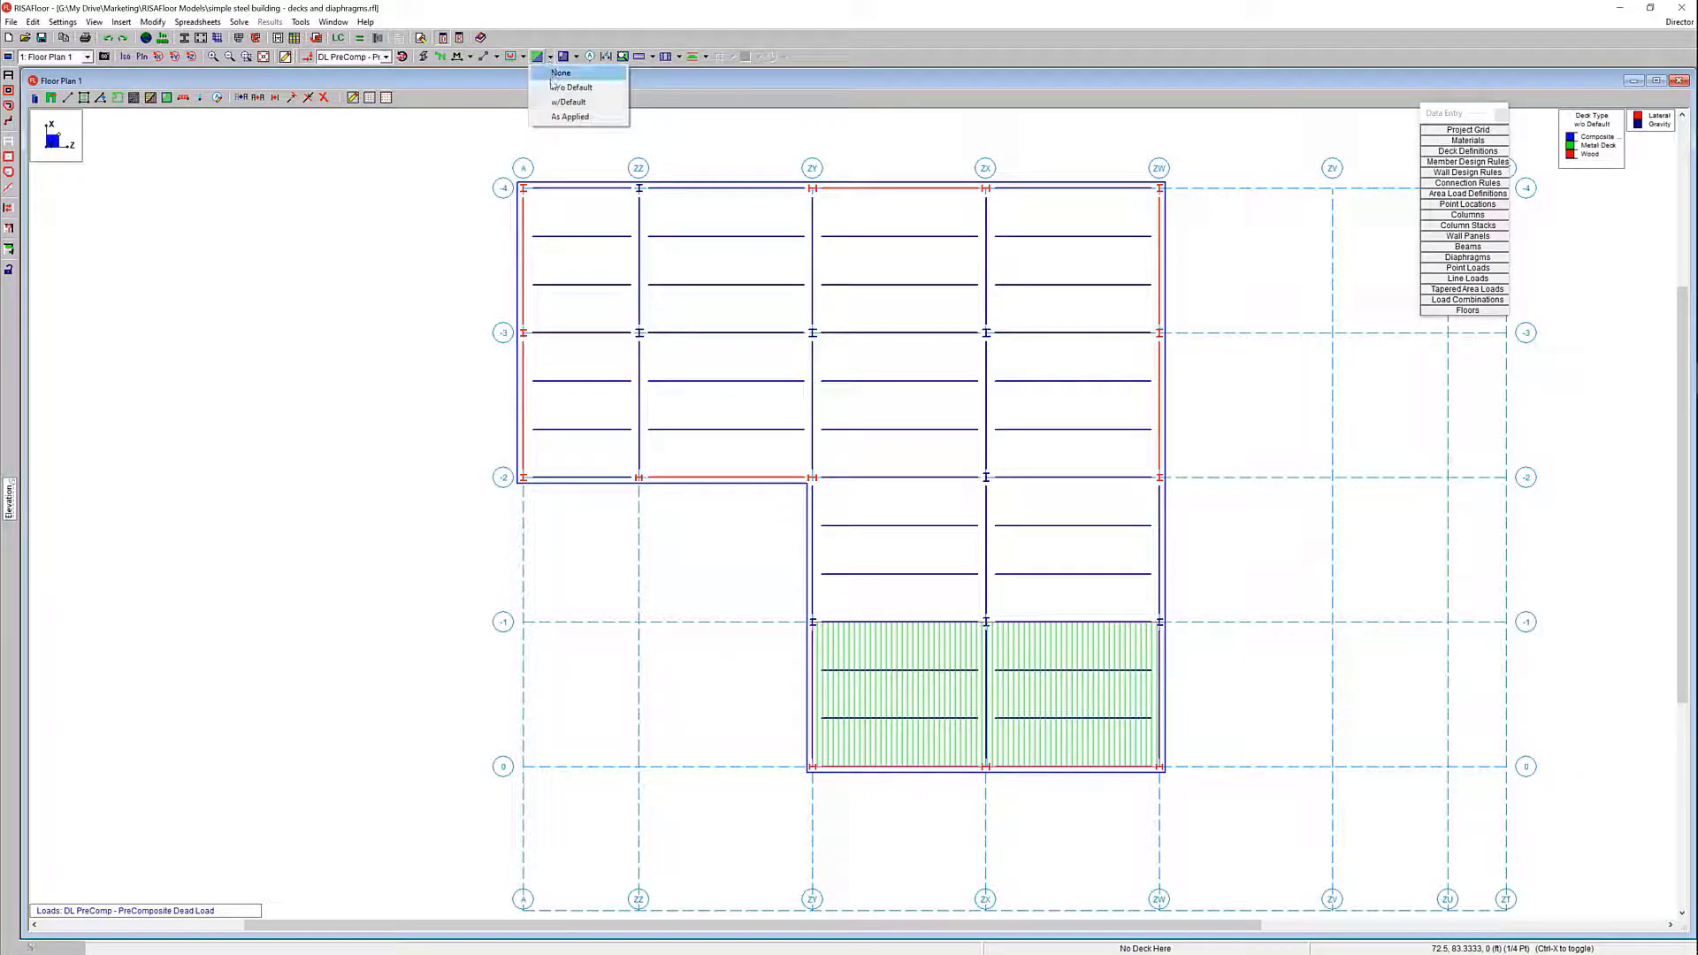
click(571, 102)
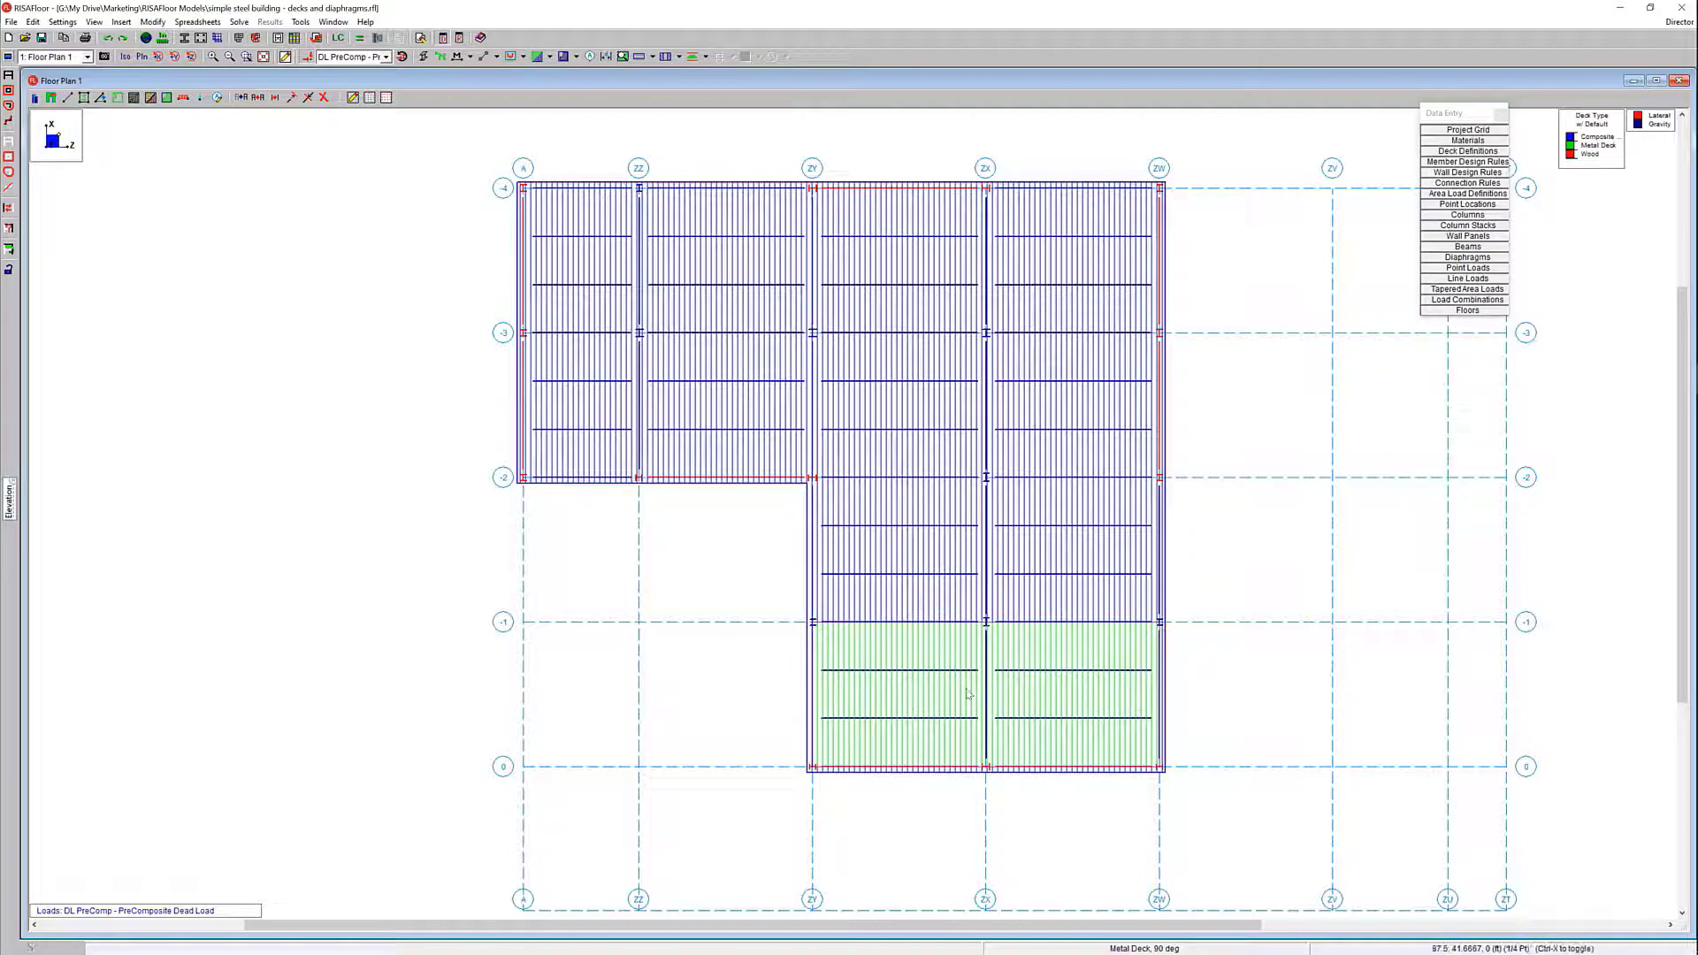
click(550, 58)
click(557, 73)
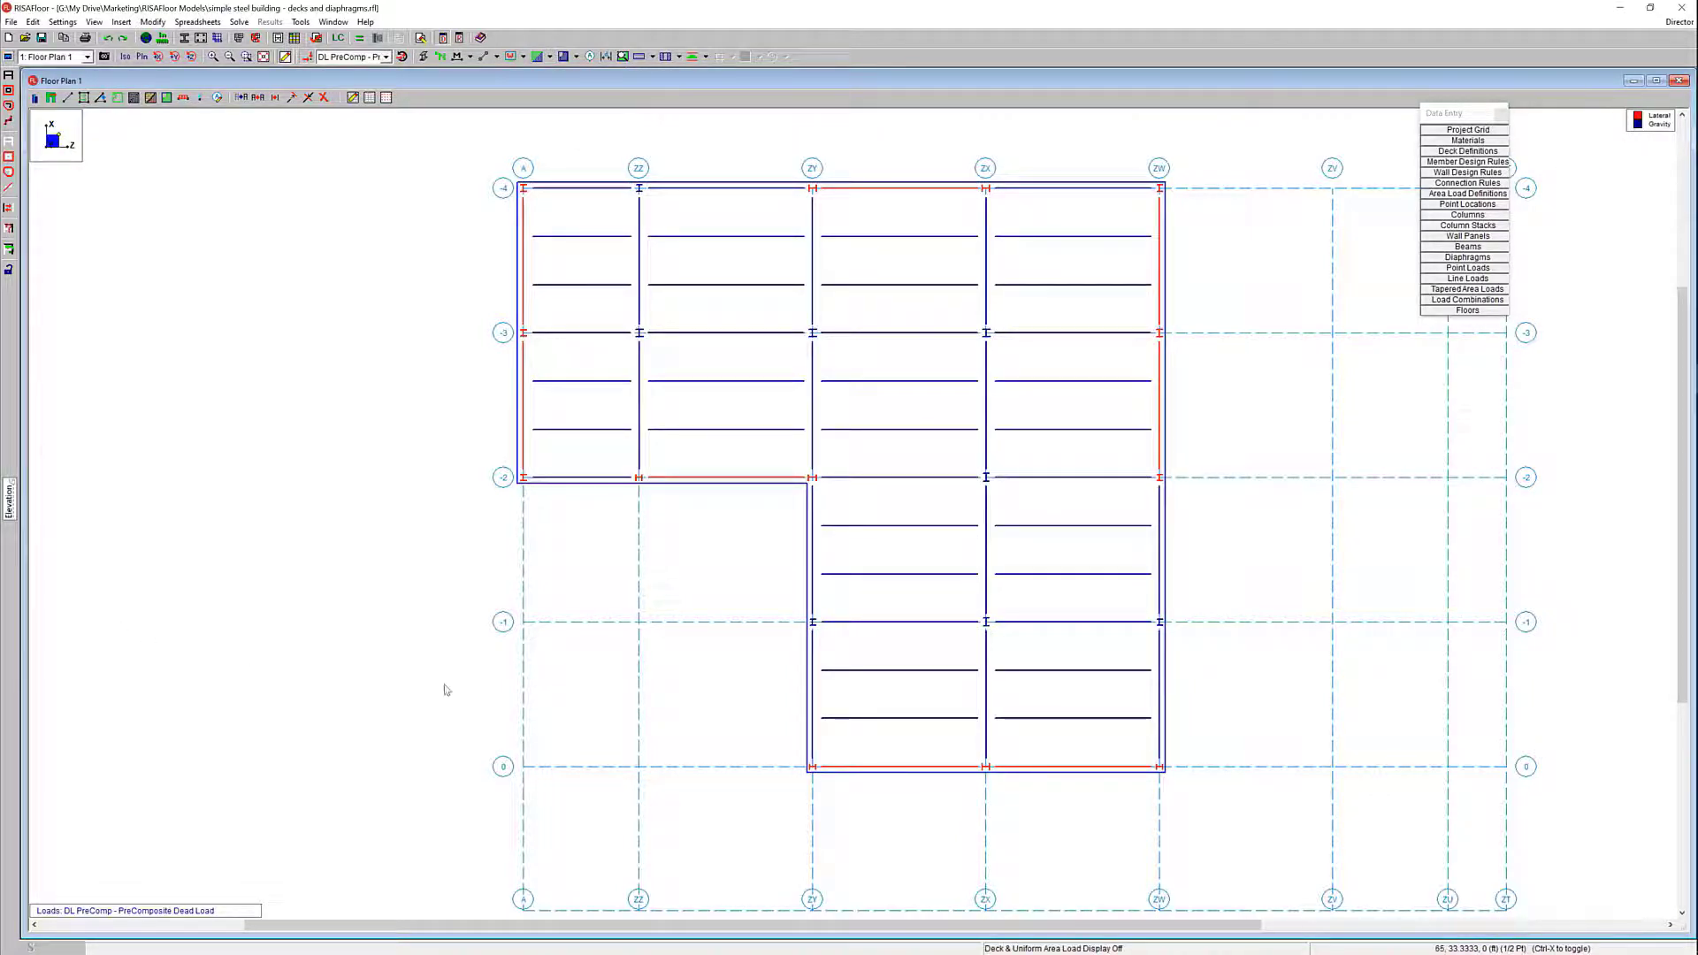
click(1492, 194)
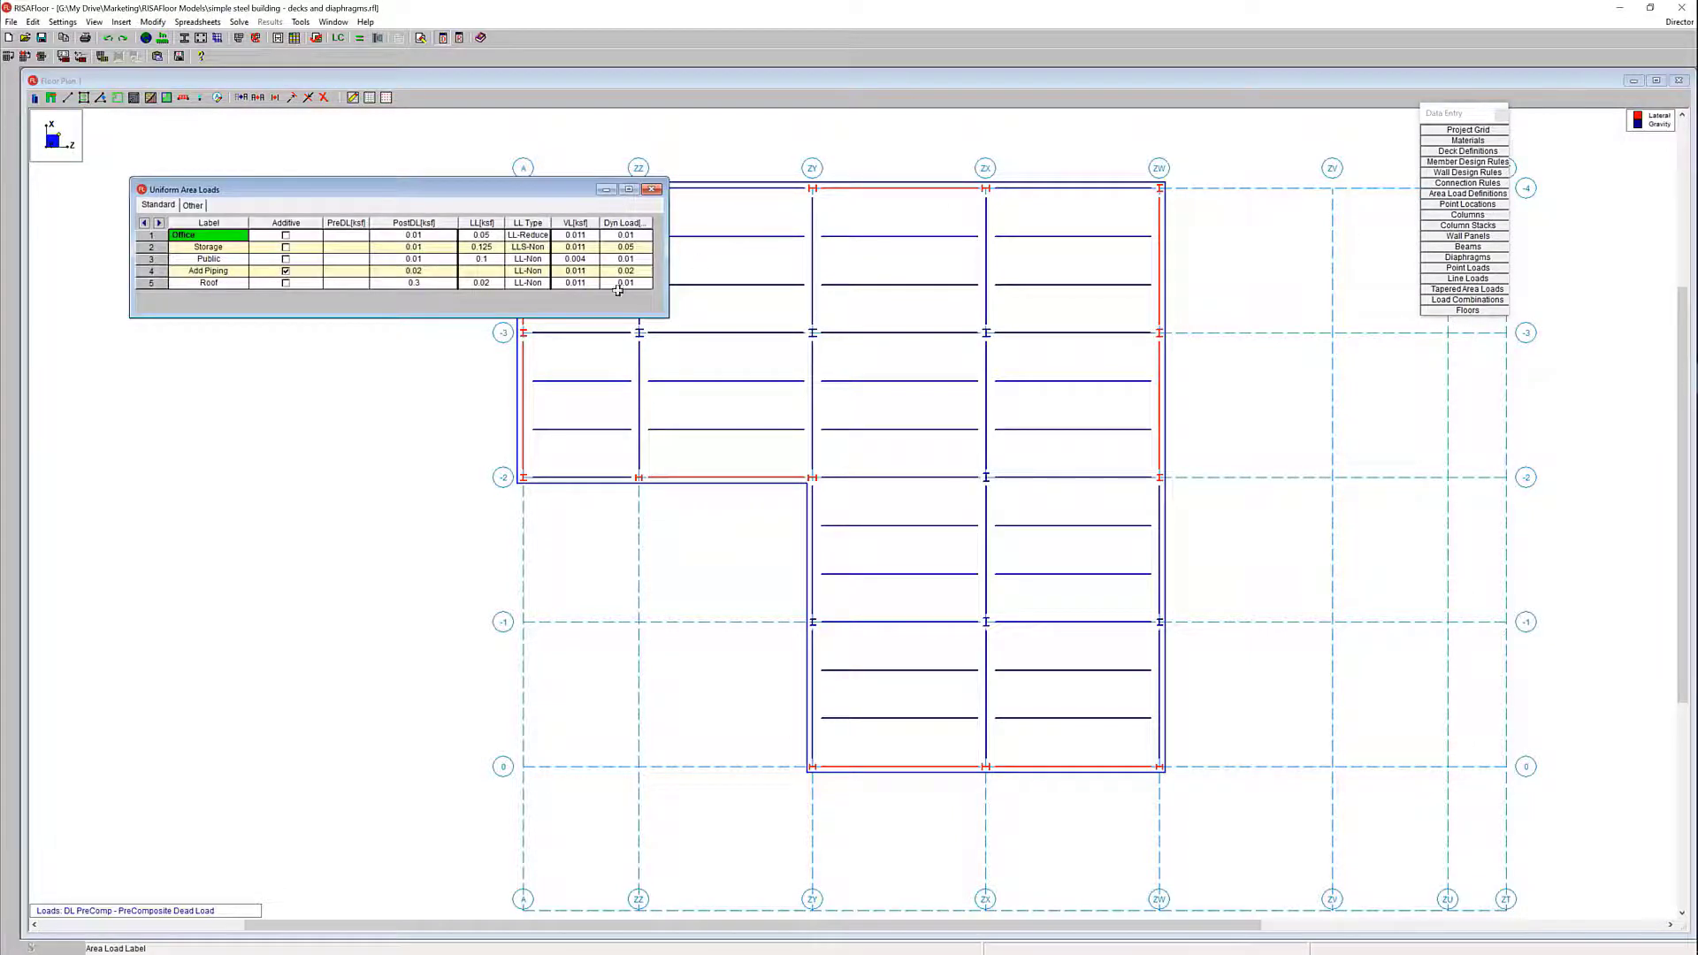
click(212, 283)
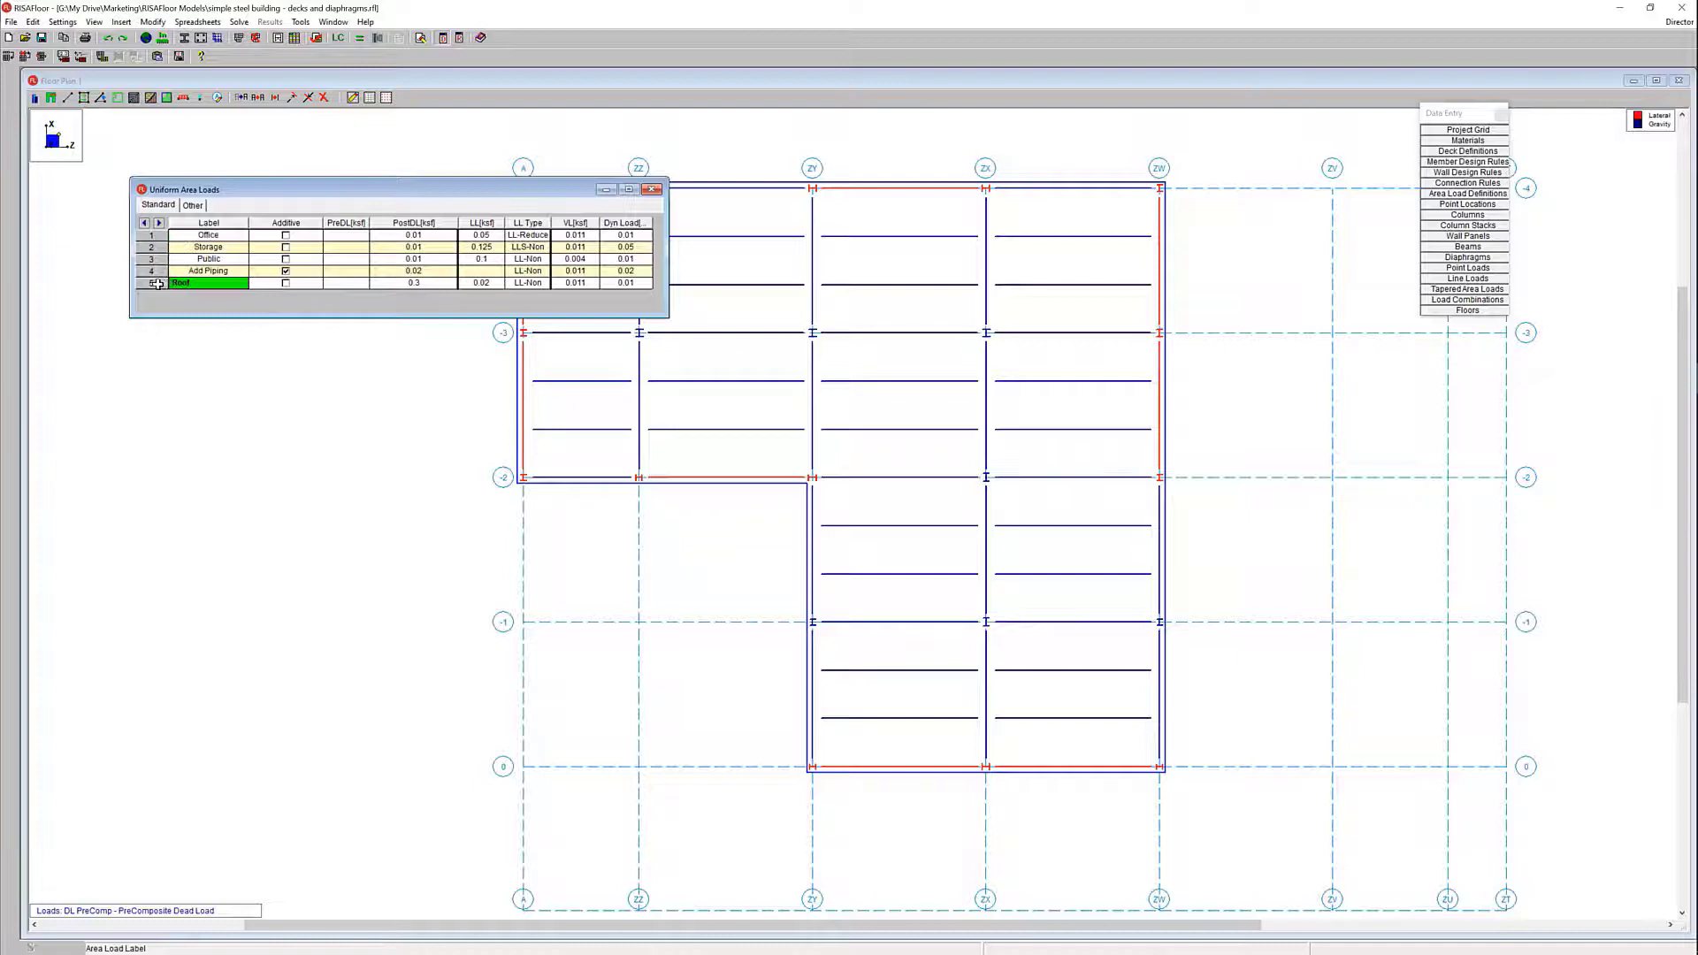
click(155, 283)
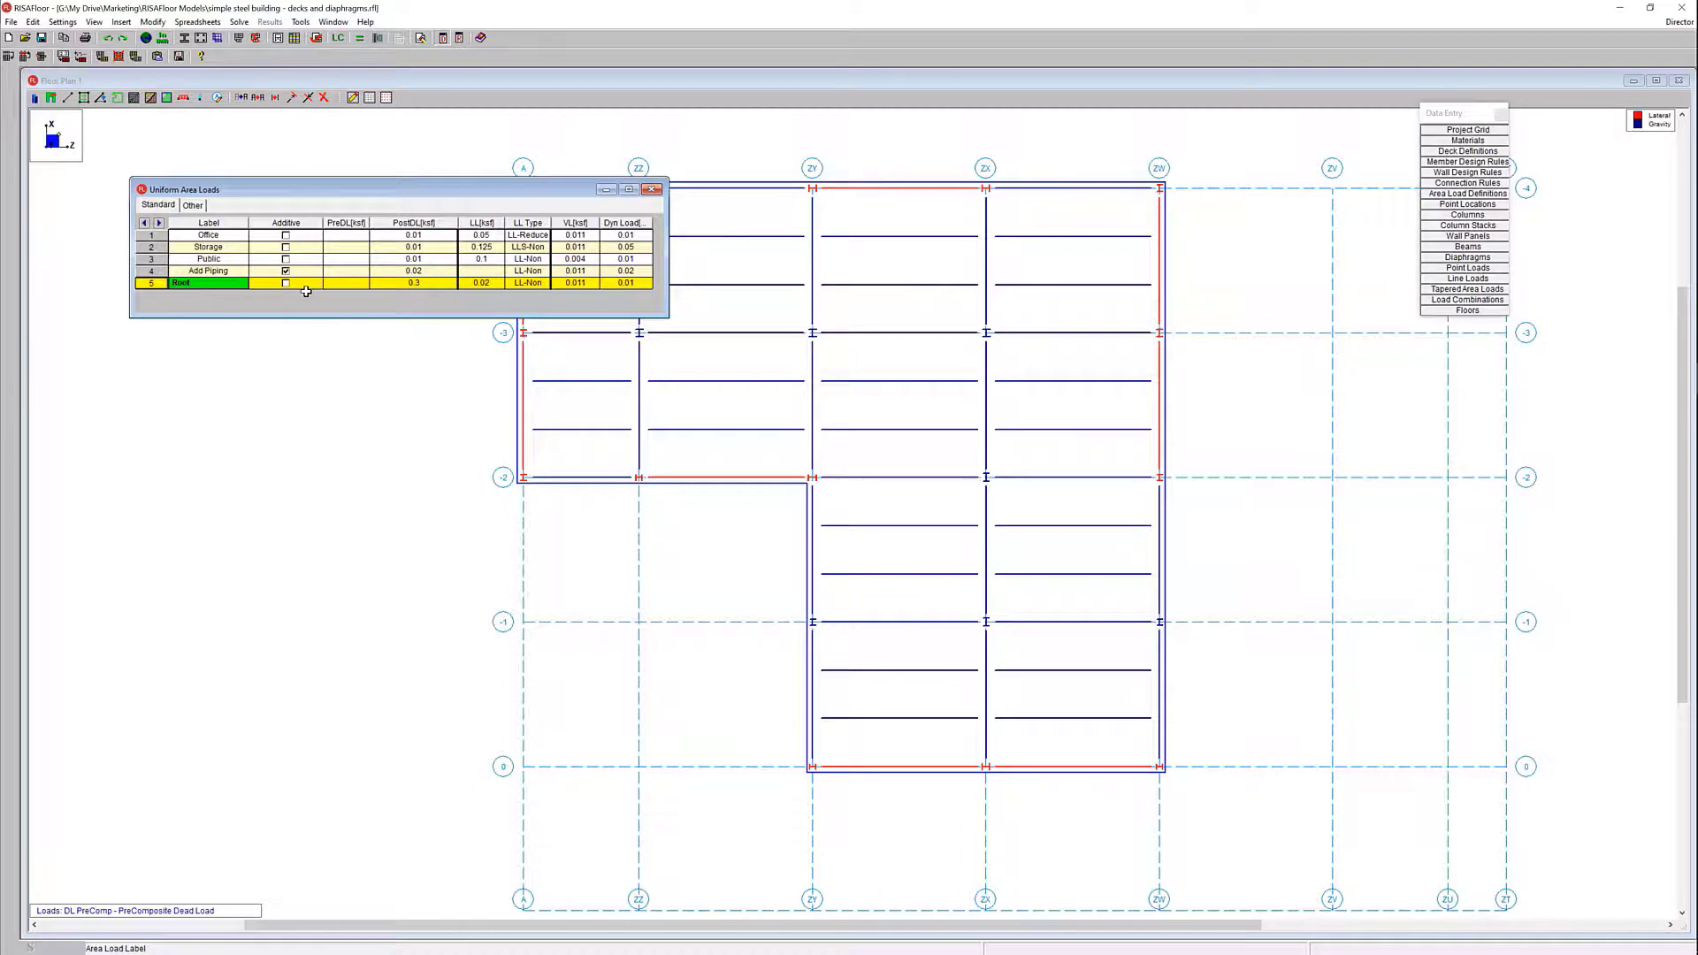
key(ctrl+F4)
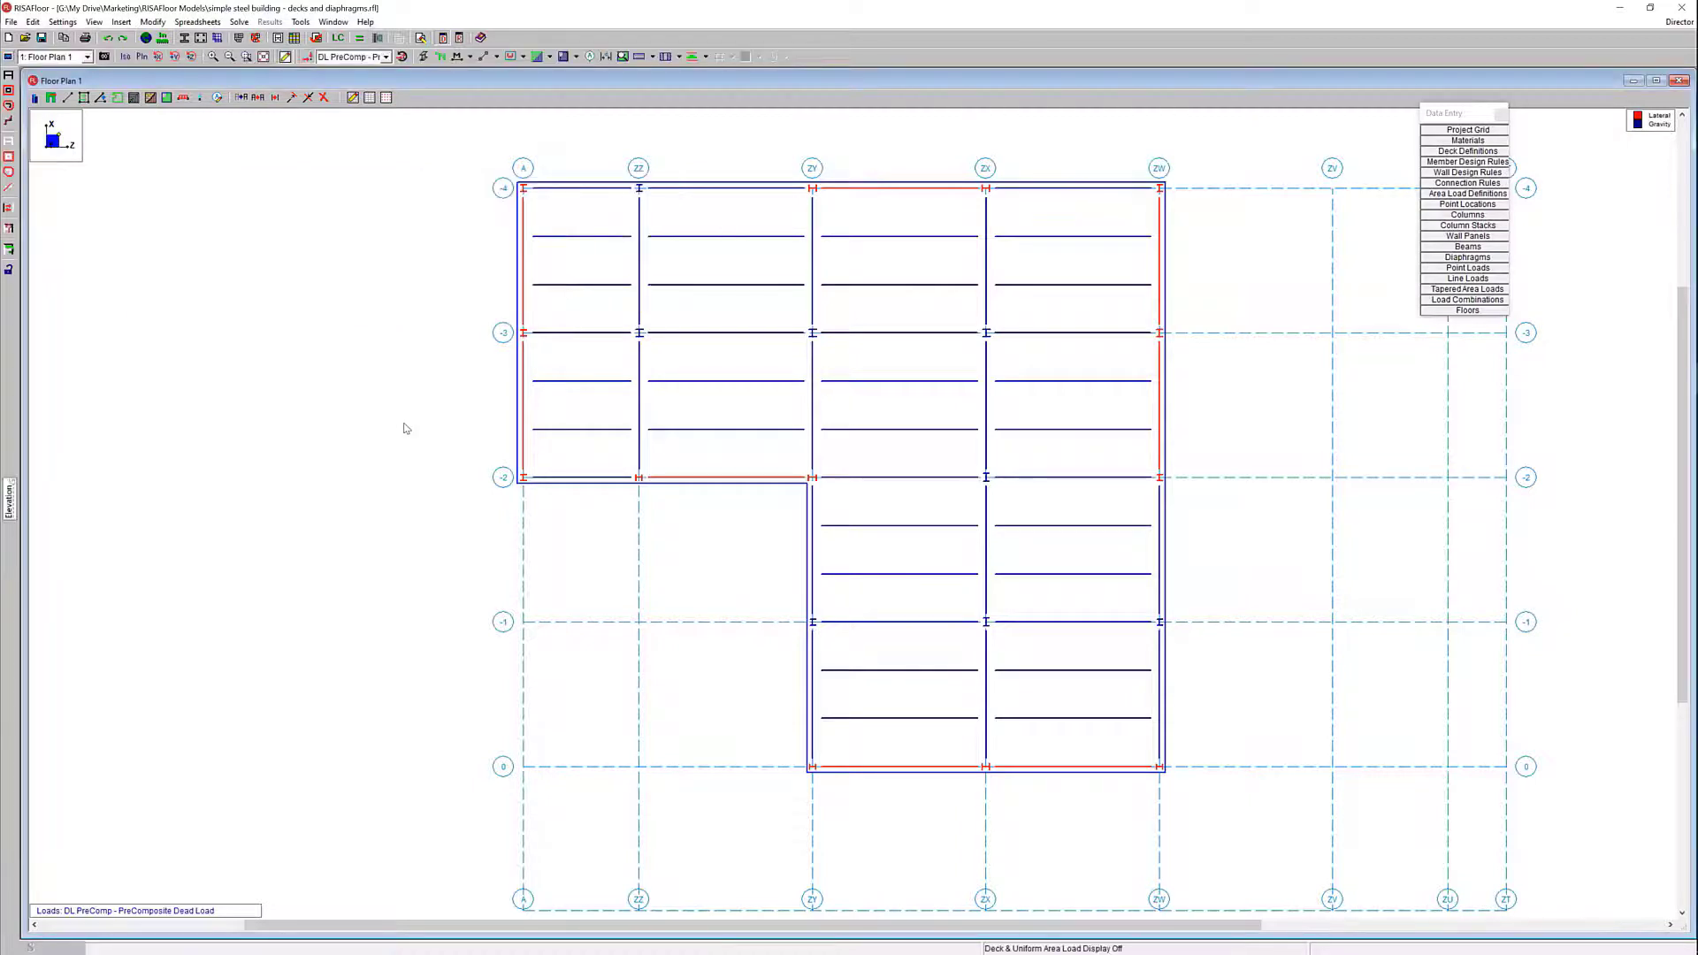
- Set up a Roof area load to be drawn as a polygon
click(168, 100)
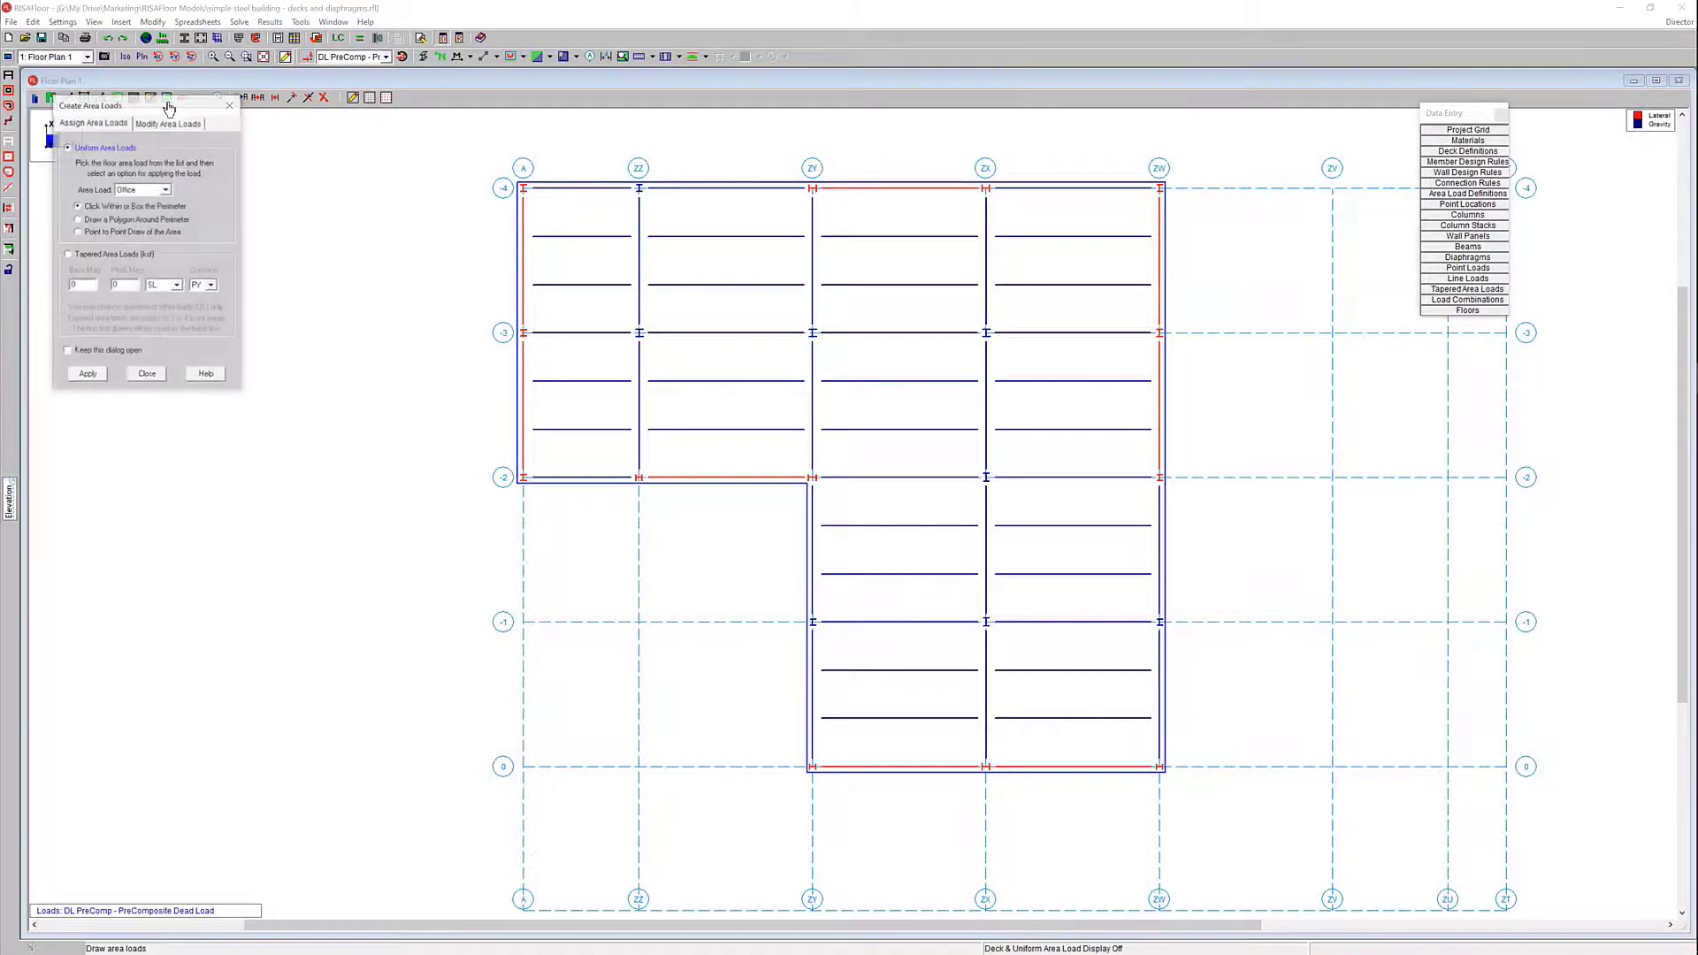
drag(168, 105, 280, 213)
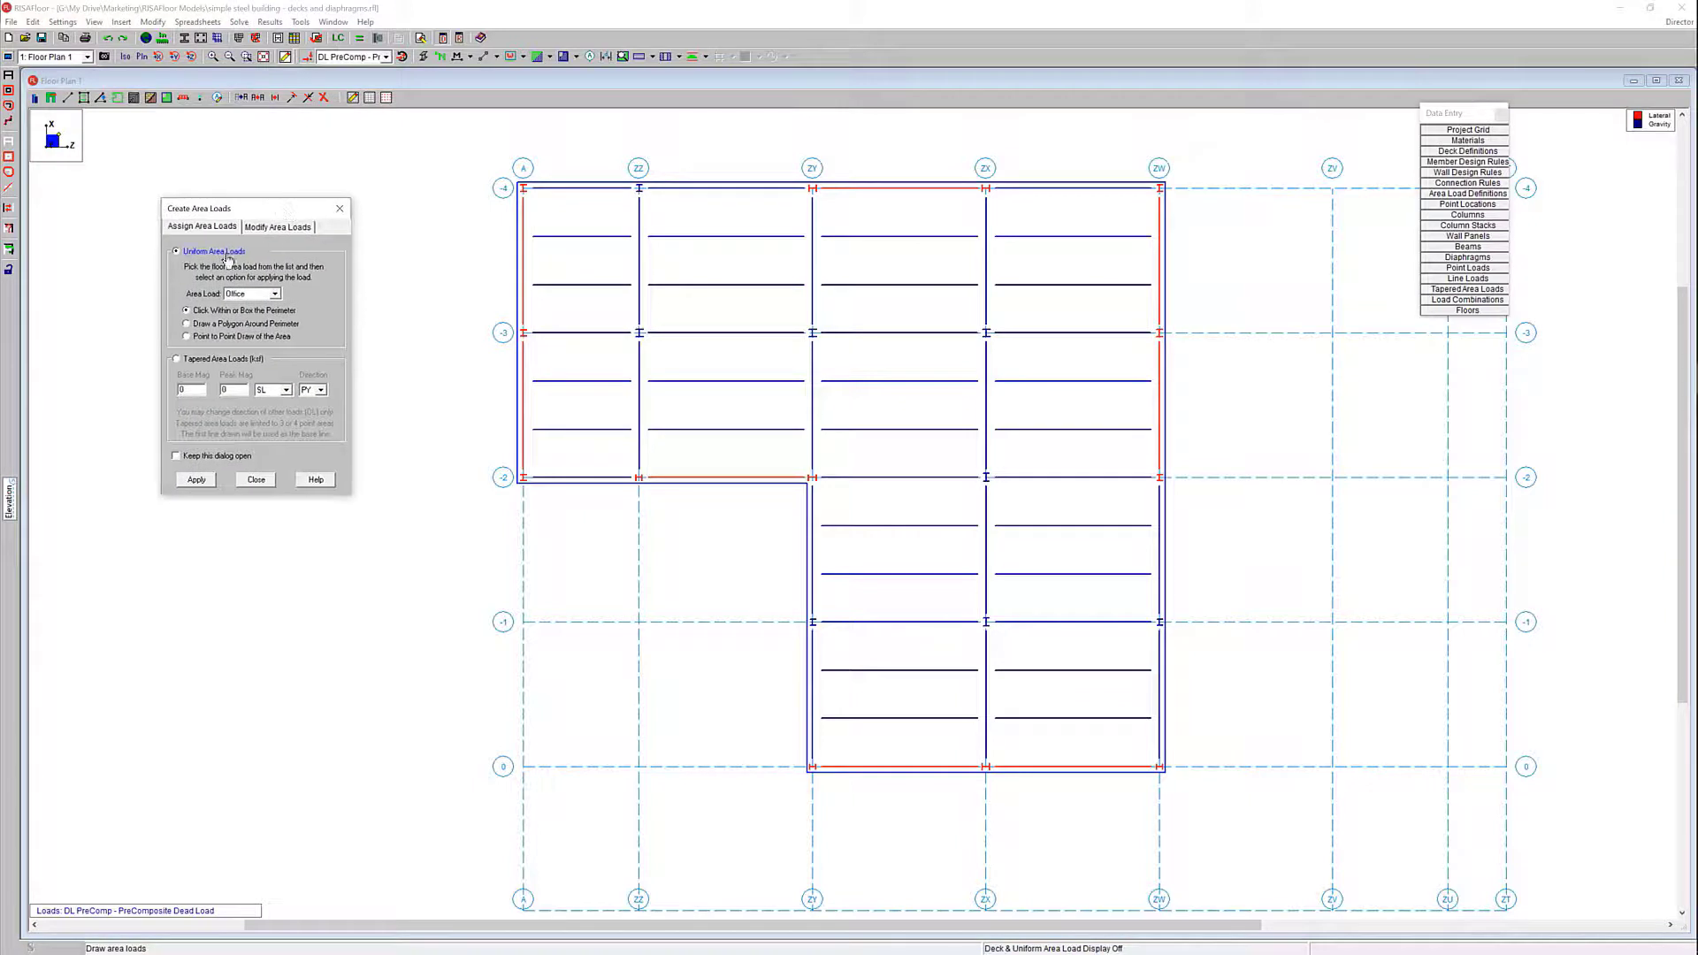
click(250, 296)
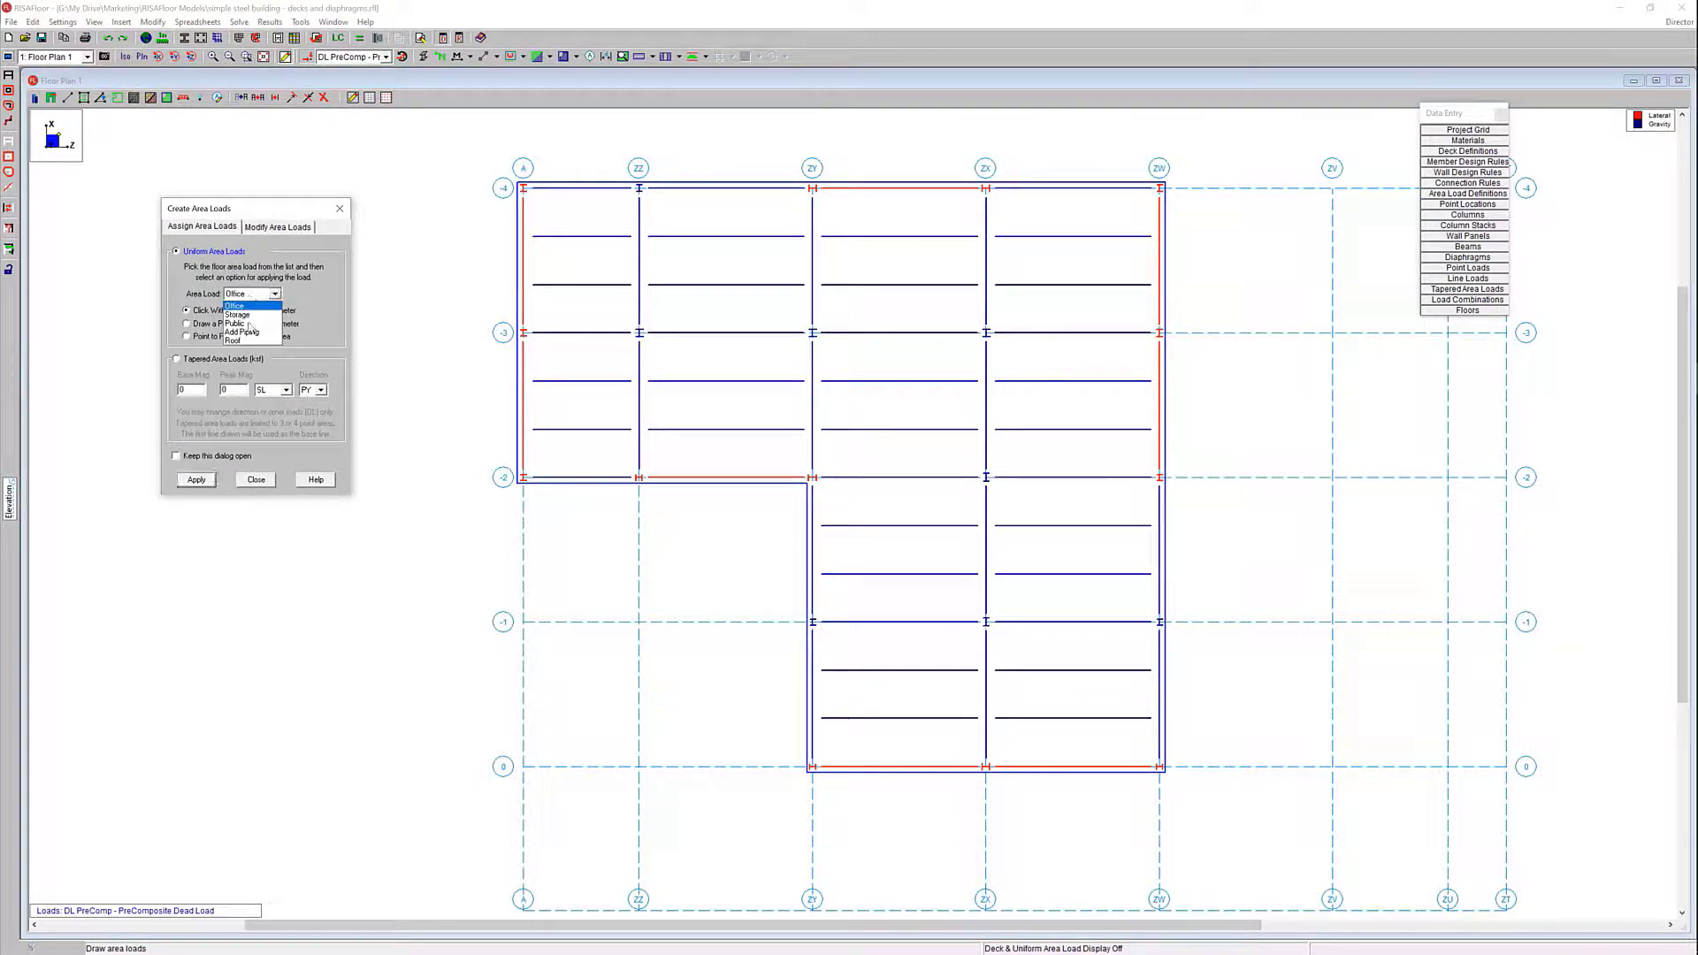
click(247, 342)
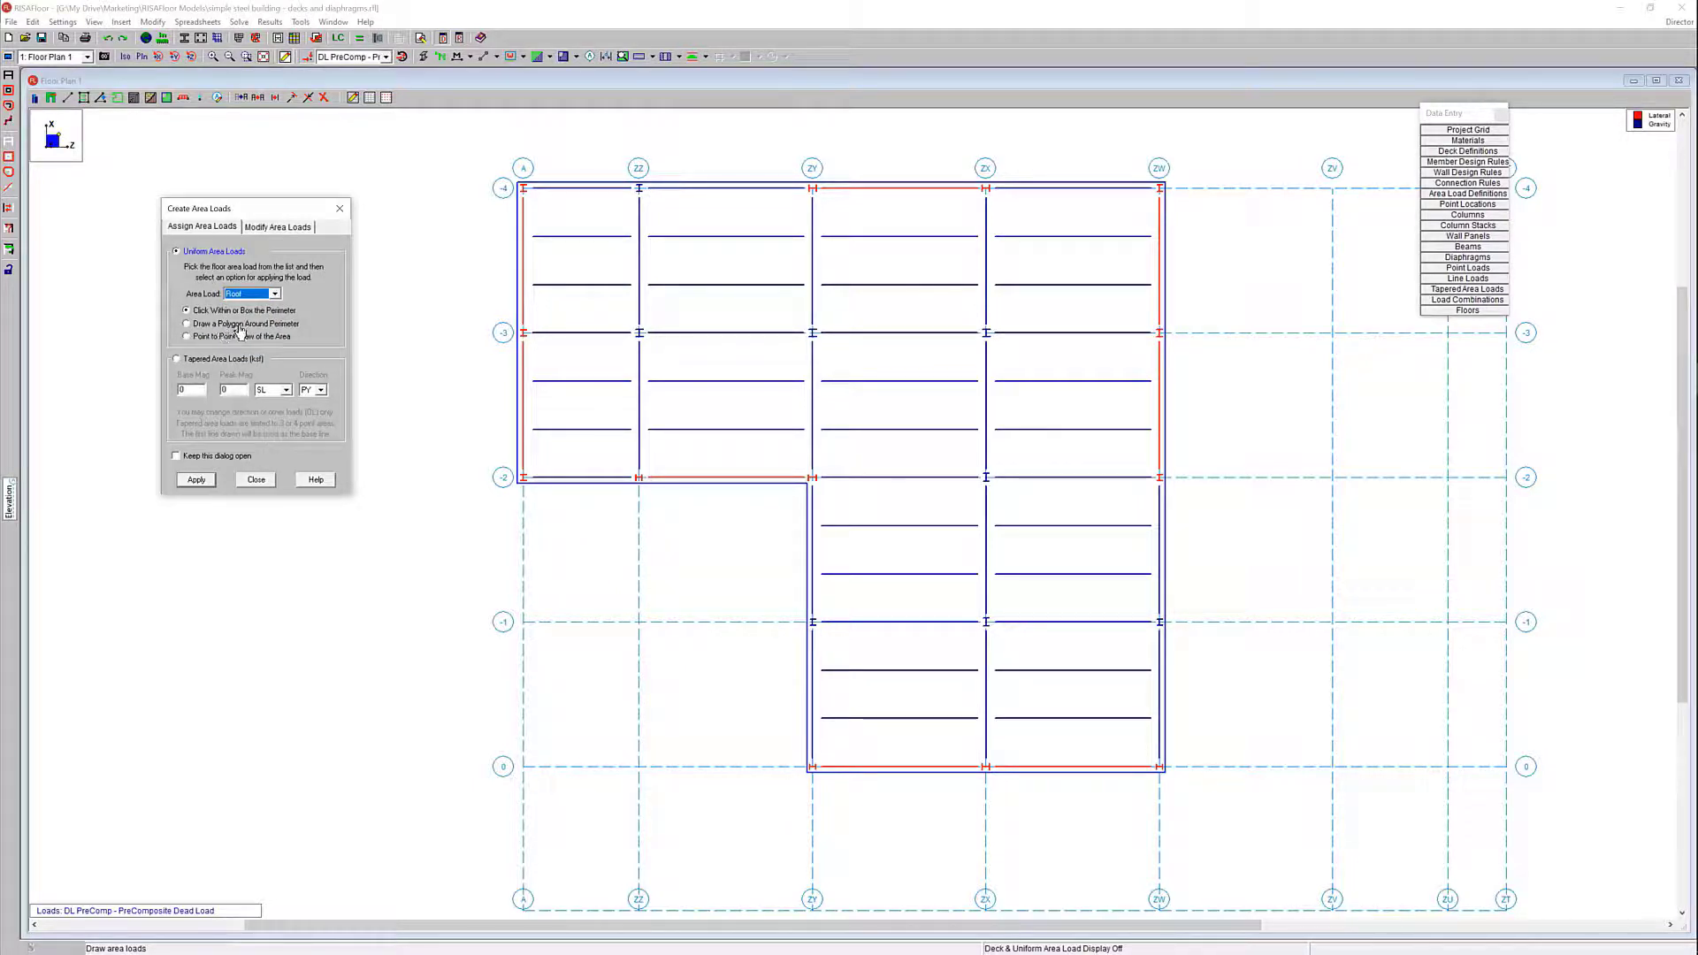
click(239, 326)
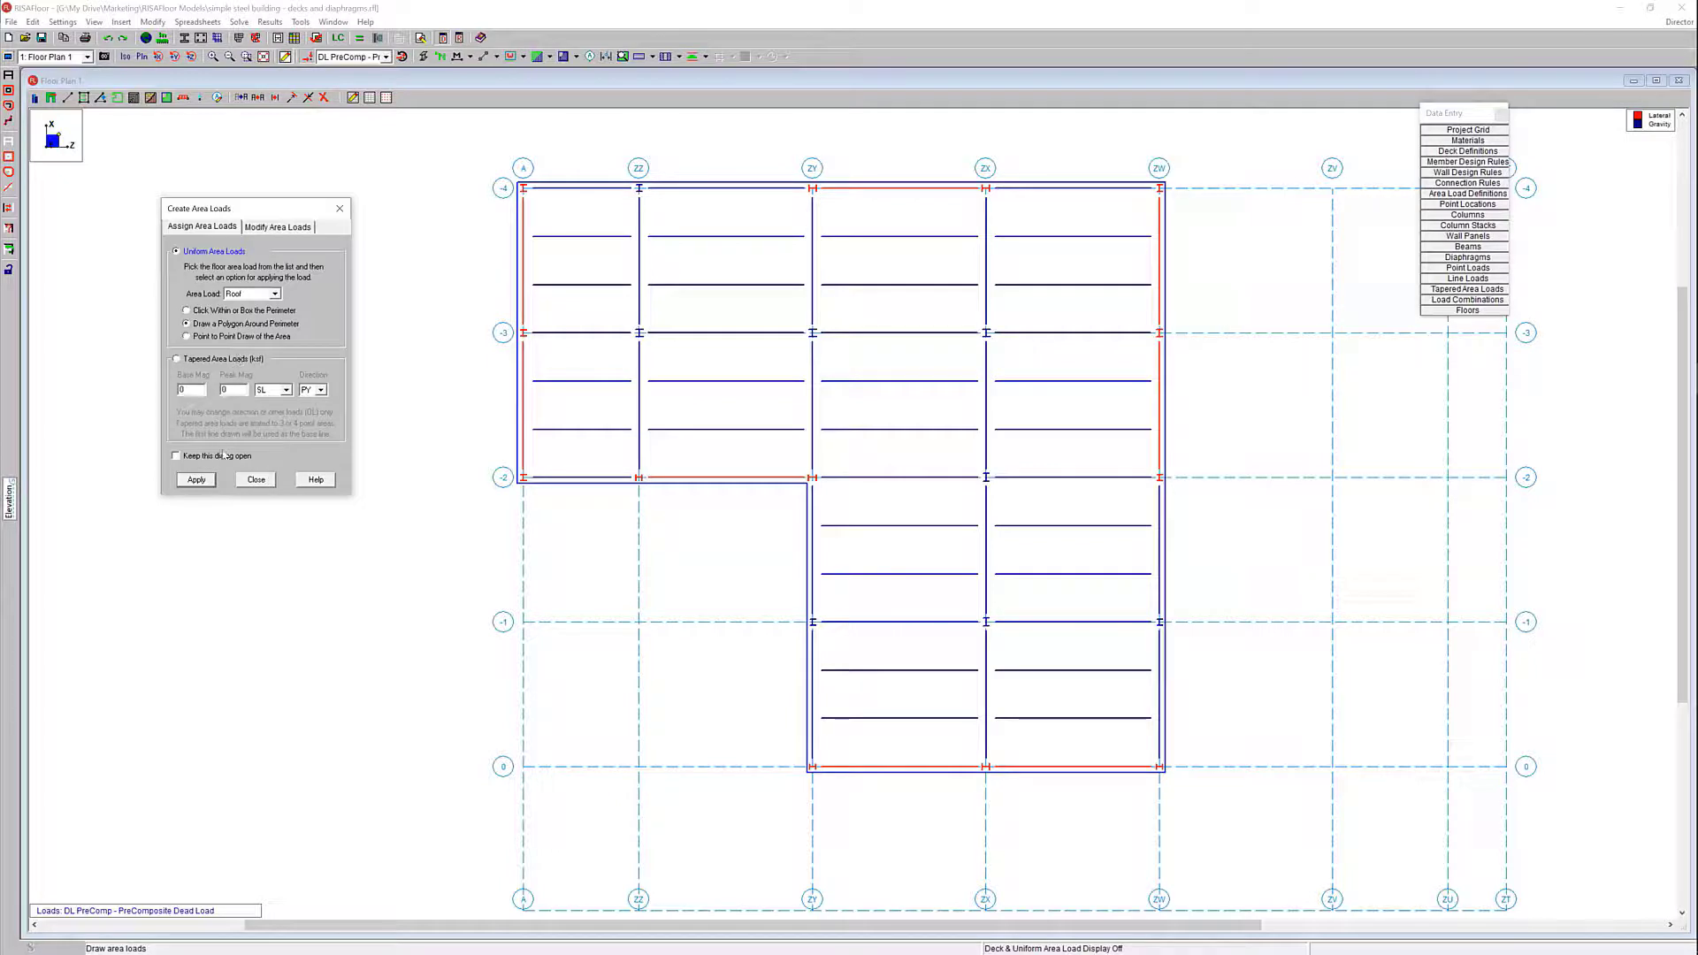
click(204, 483)
- Outline the lower bay between grid lines -1 and 0 with the Roof load
click(770, 604)
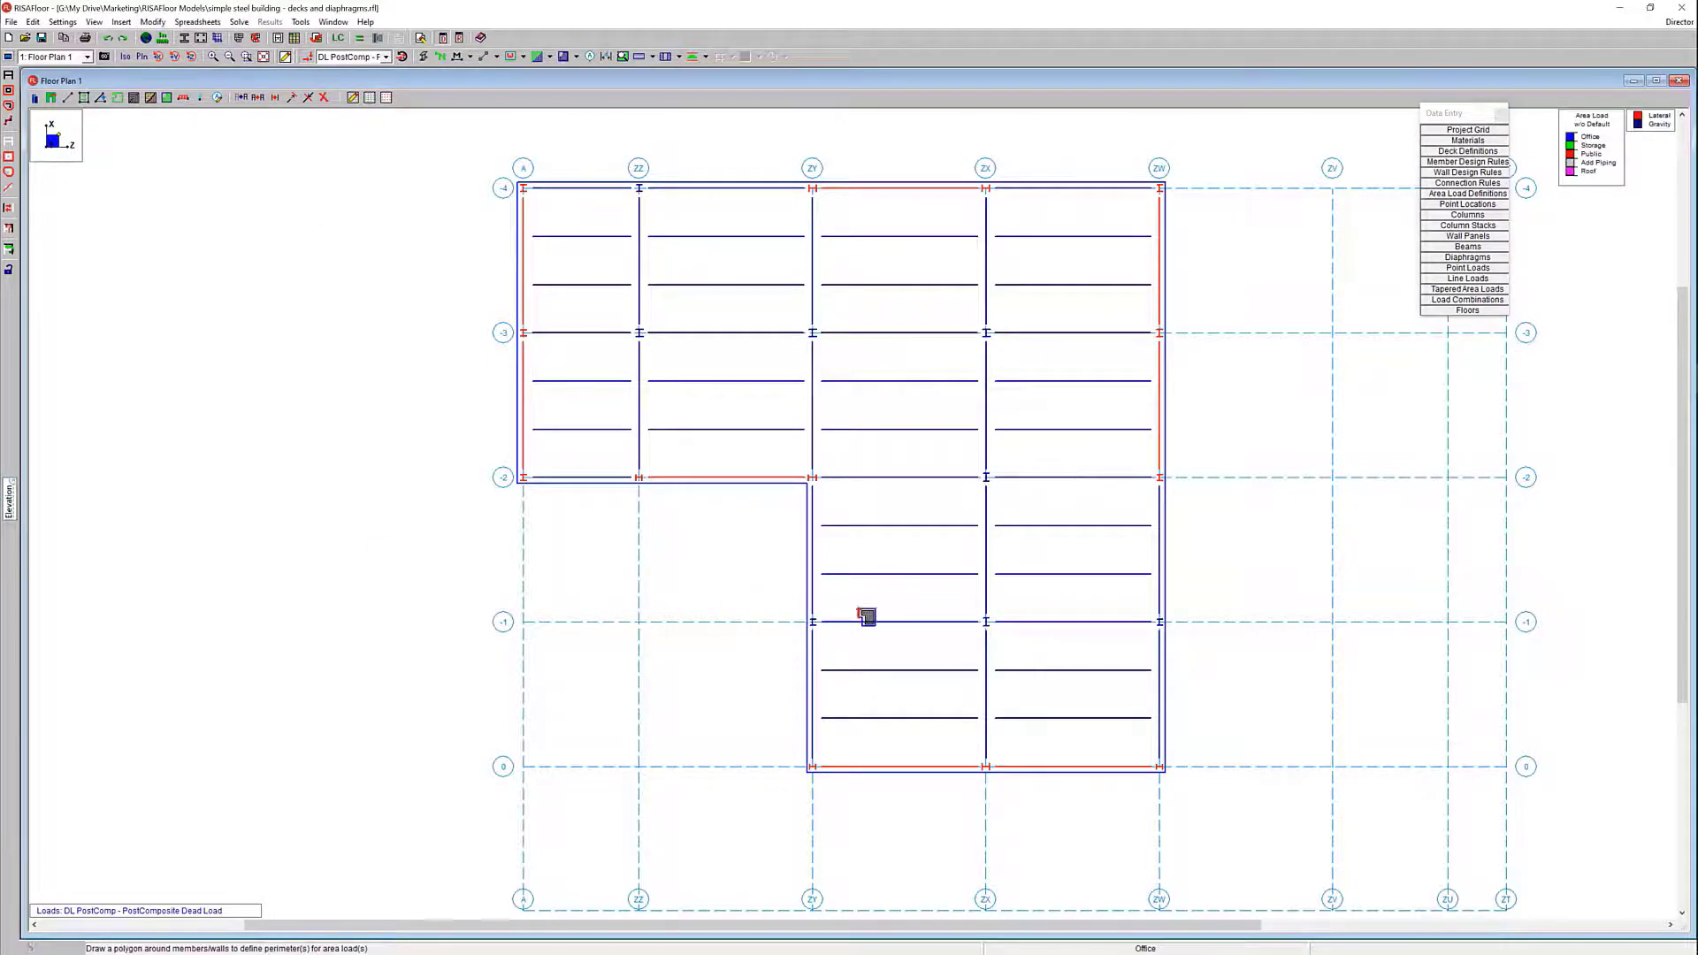
click(1195, 610)
click(1199, 812)
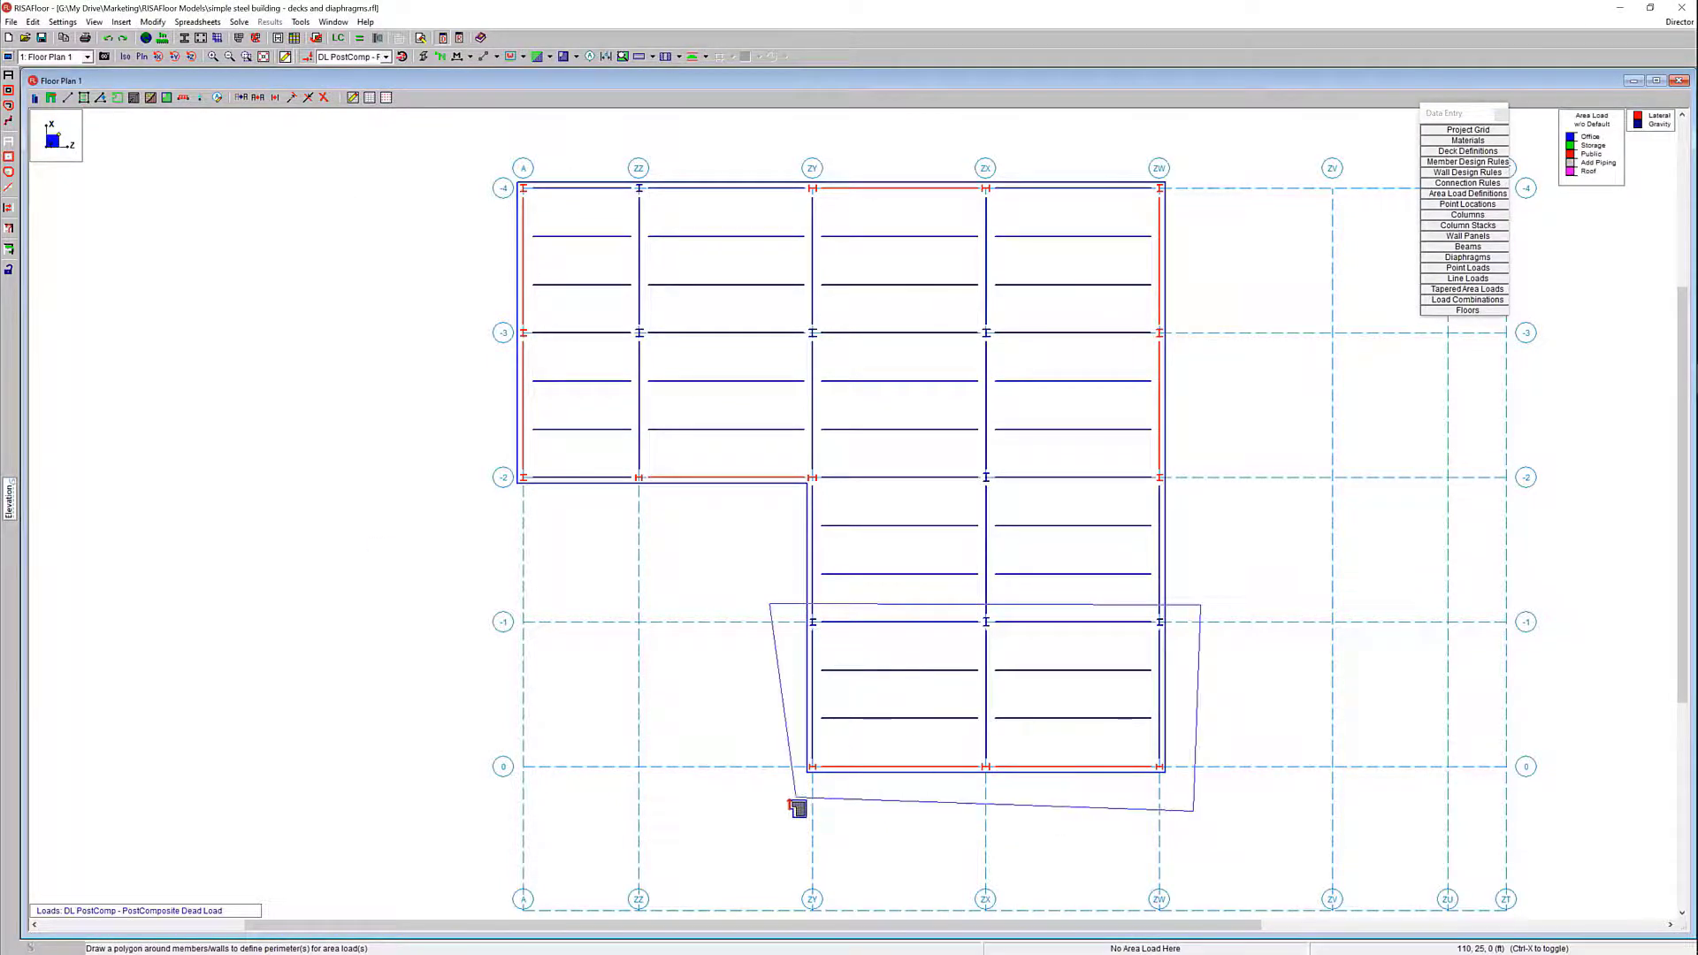
double_click(775, 808)
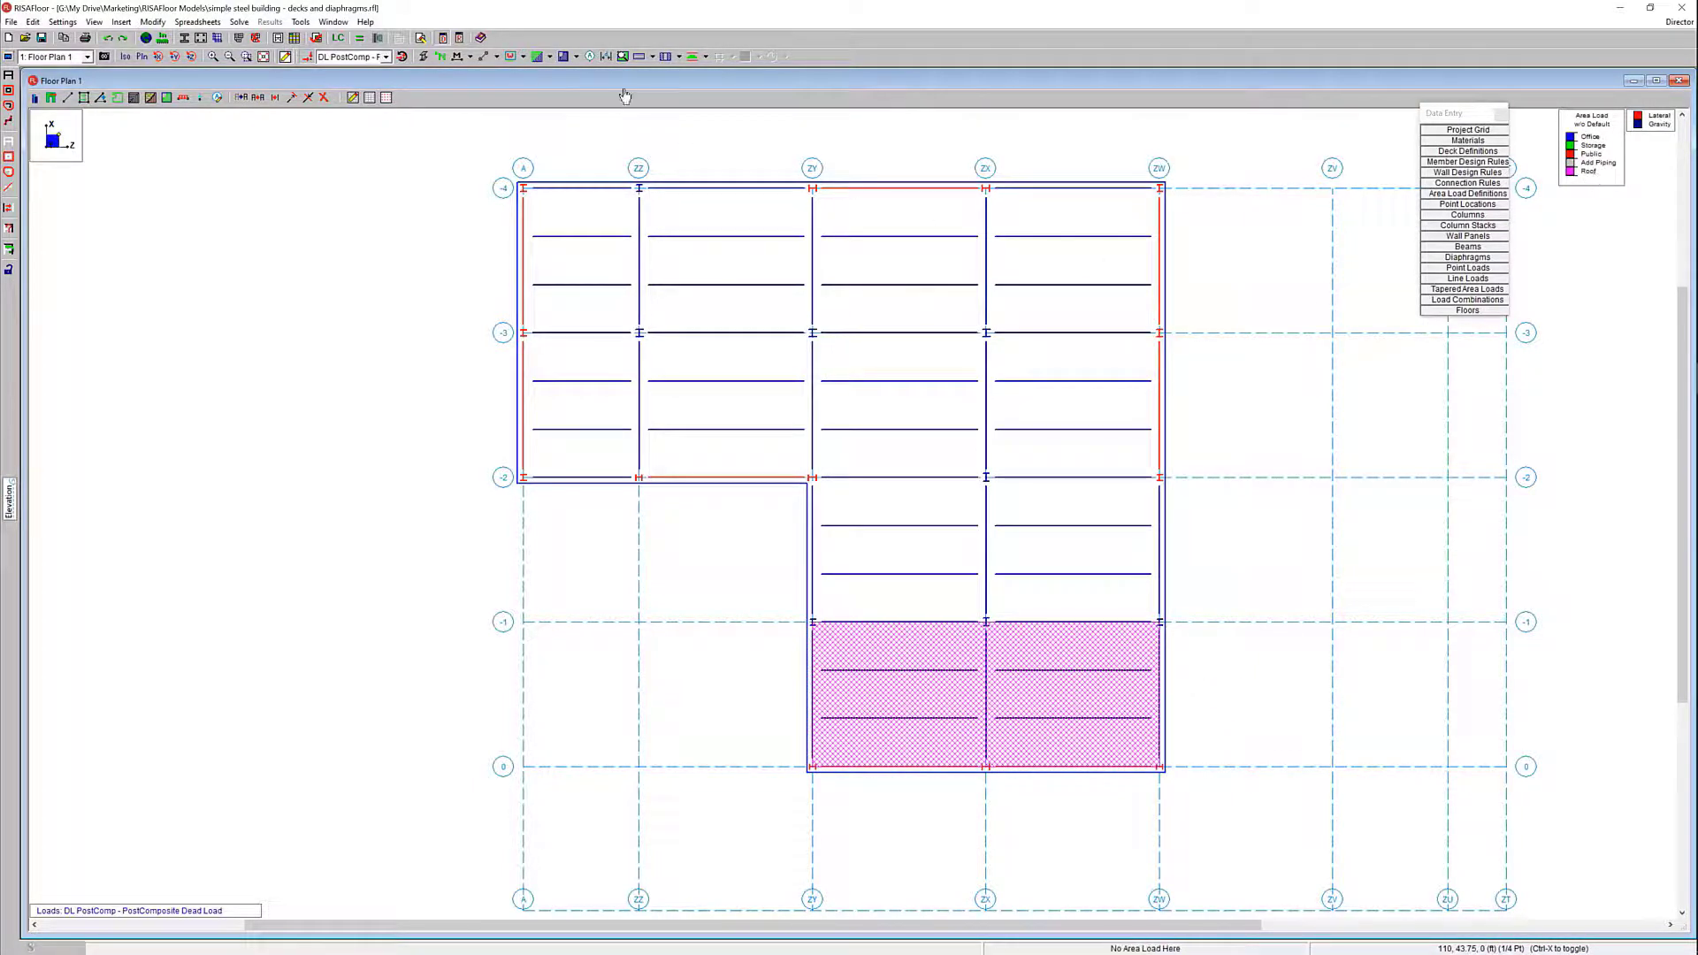
- Check area loads w/ Default showing Roof over Office, then set the display to None
click(577, 55)
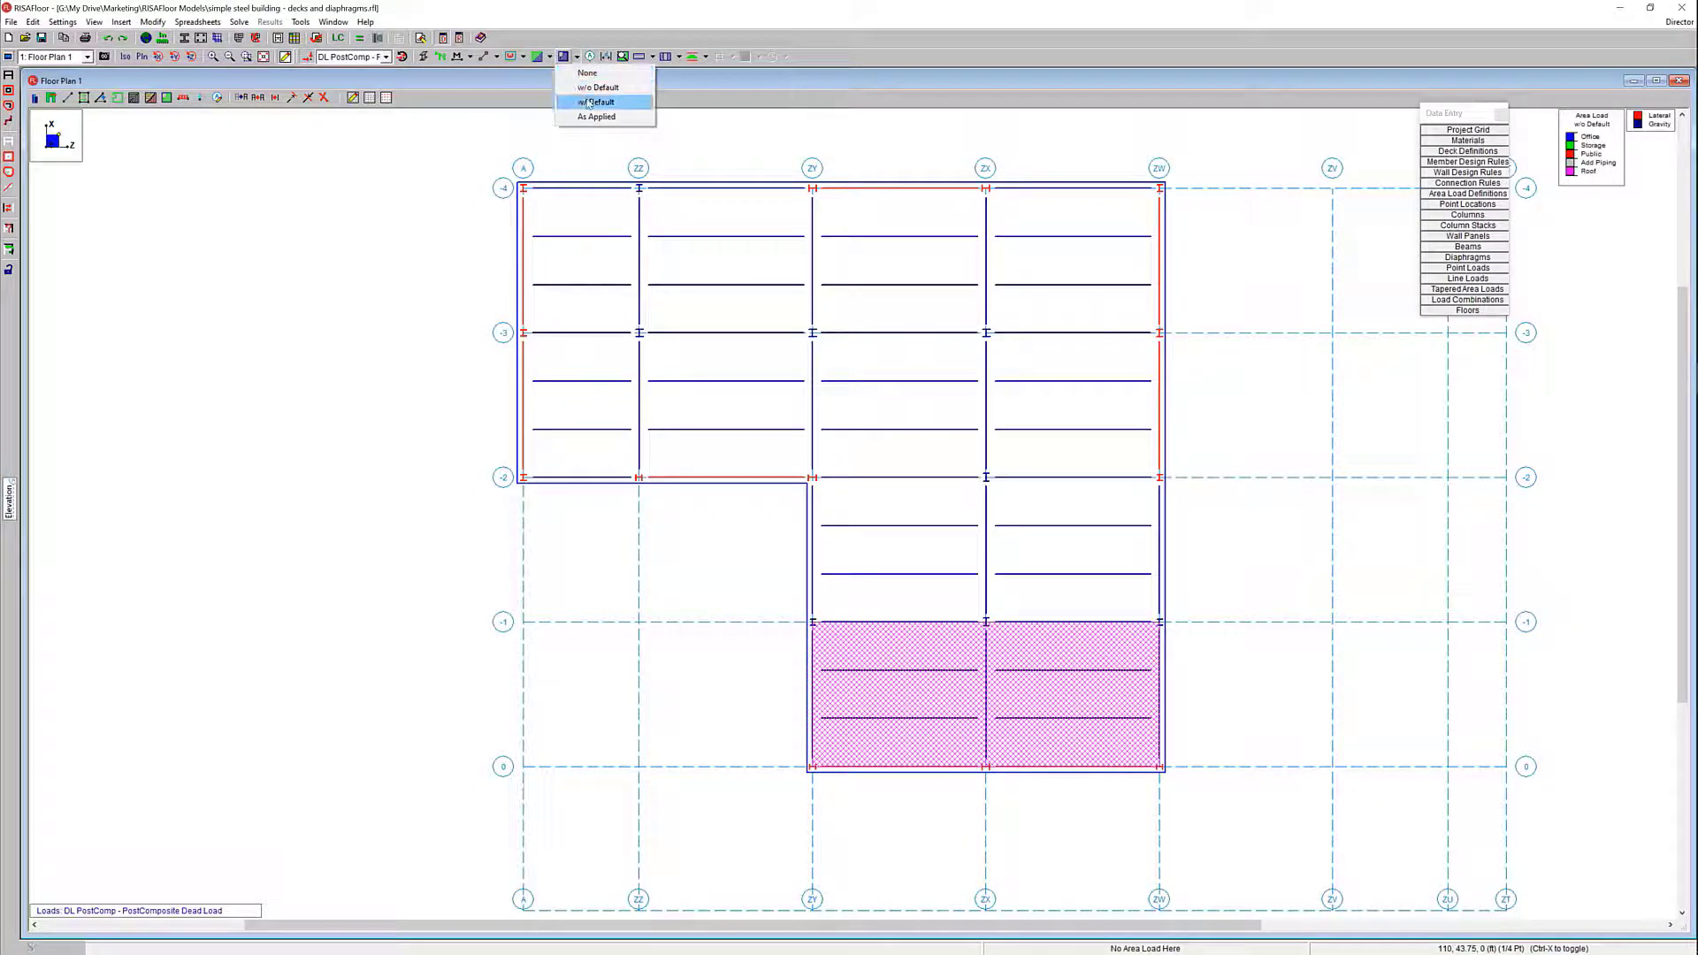
click(622, 104)
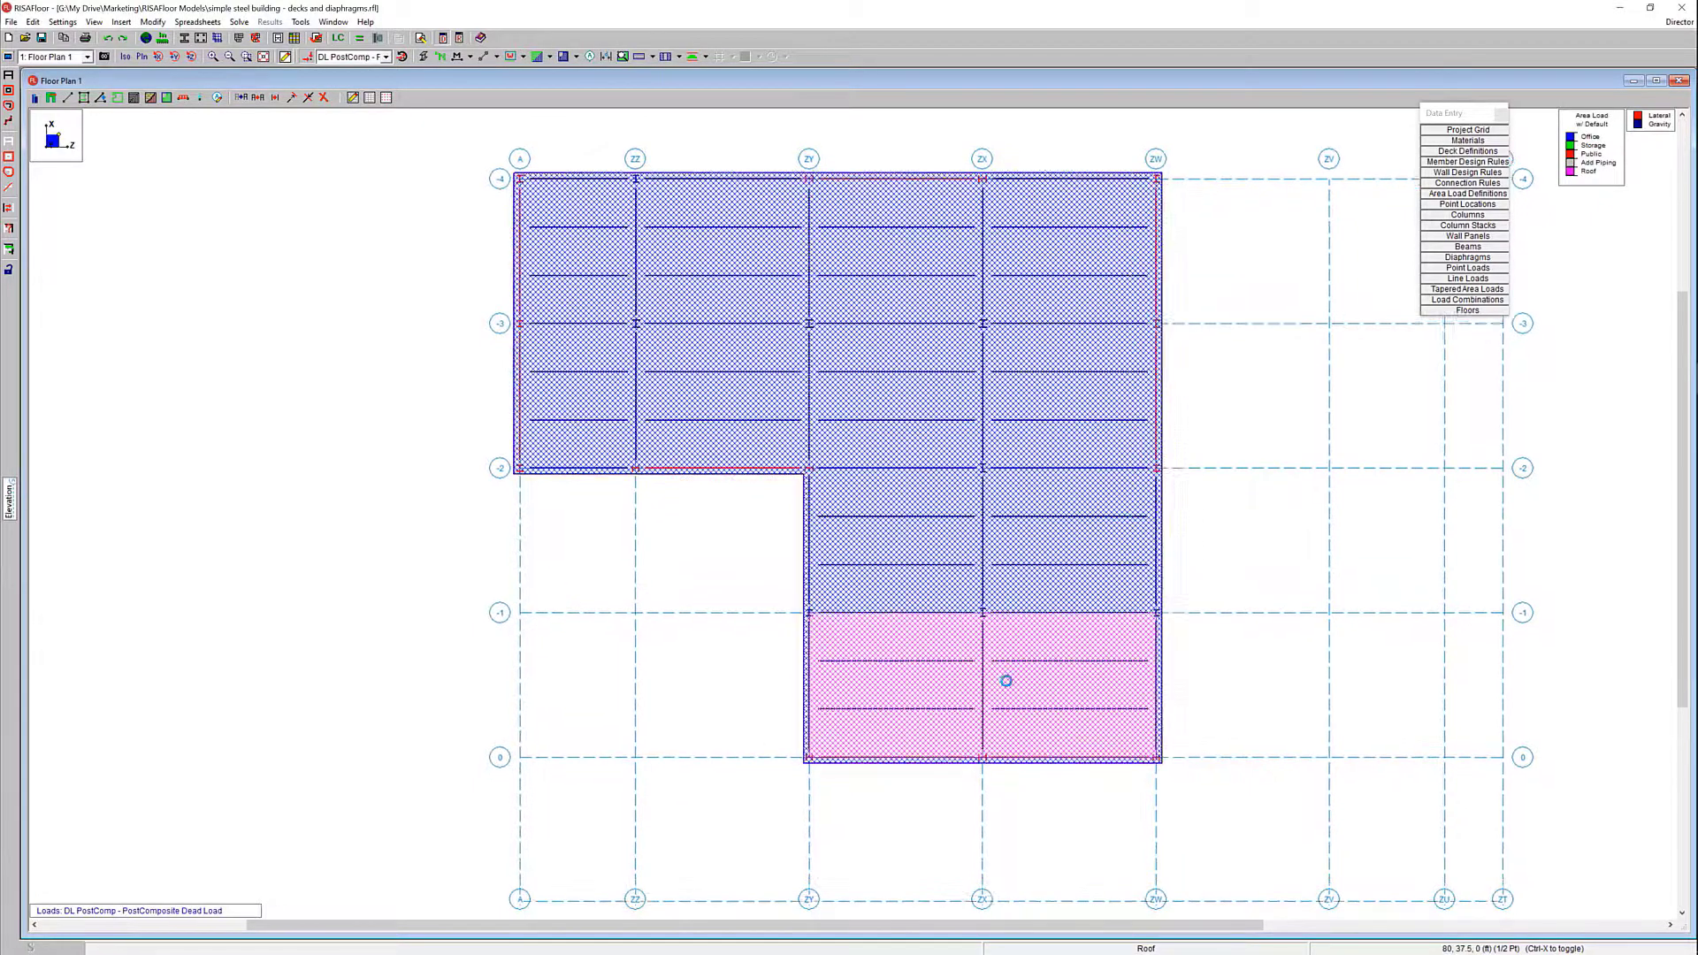
click(575, 55)
click(587, 72)
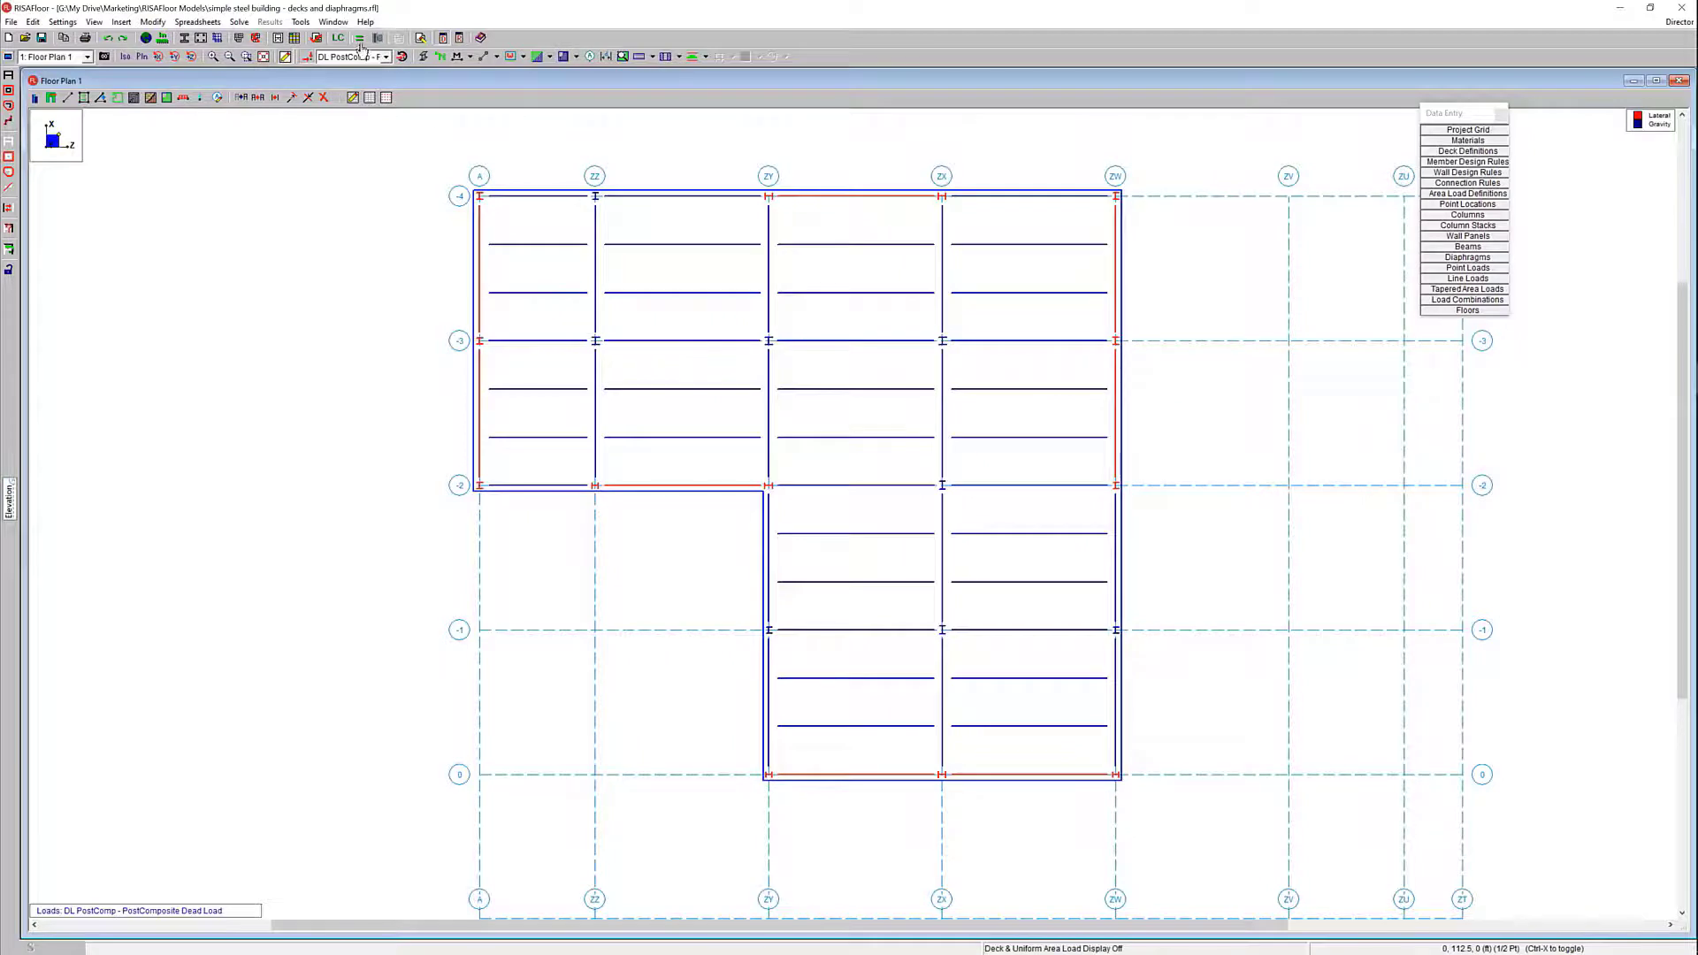
- Solve the design, dismiss the Warning Log, and zoom around to review beam sizes and reactions
click(401, 56)
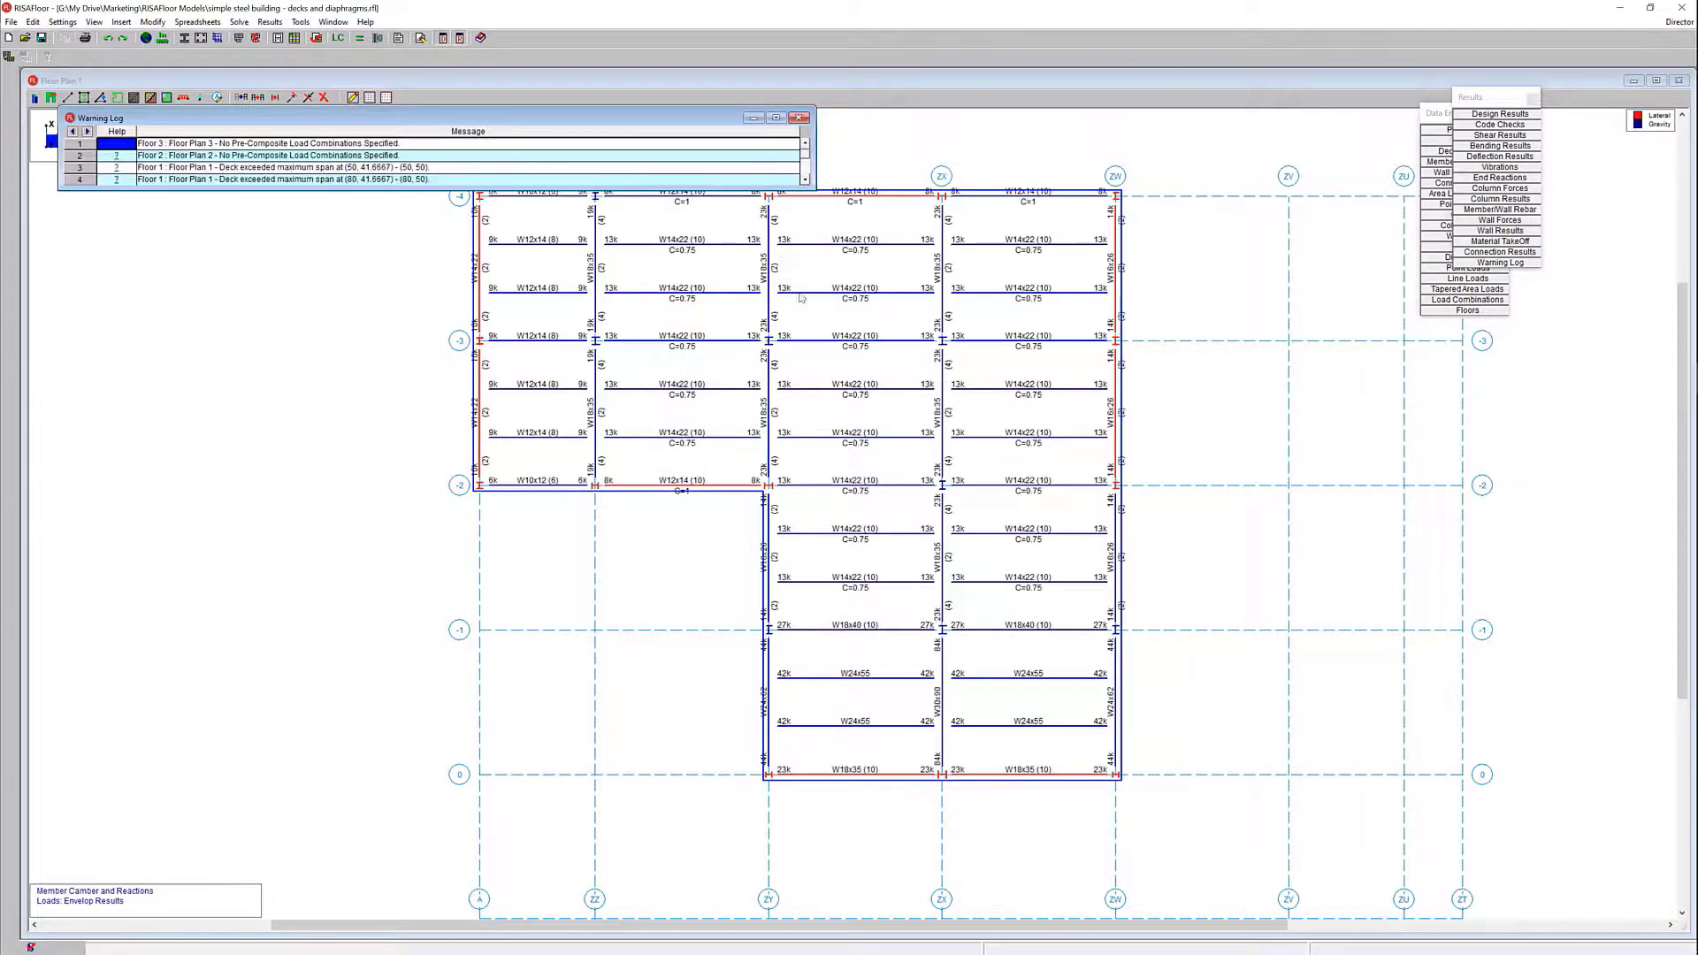
click(798, 118)
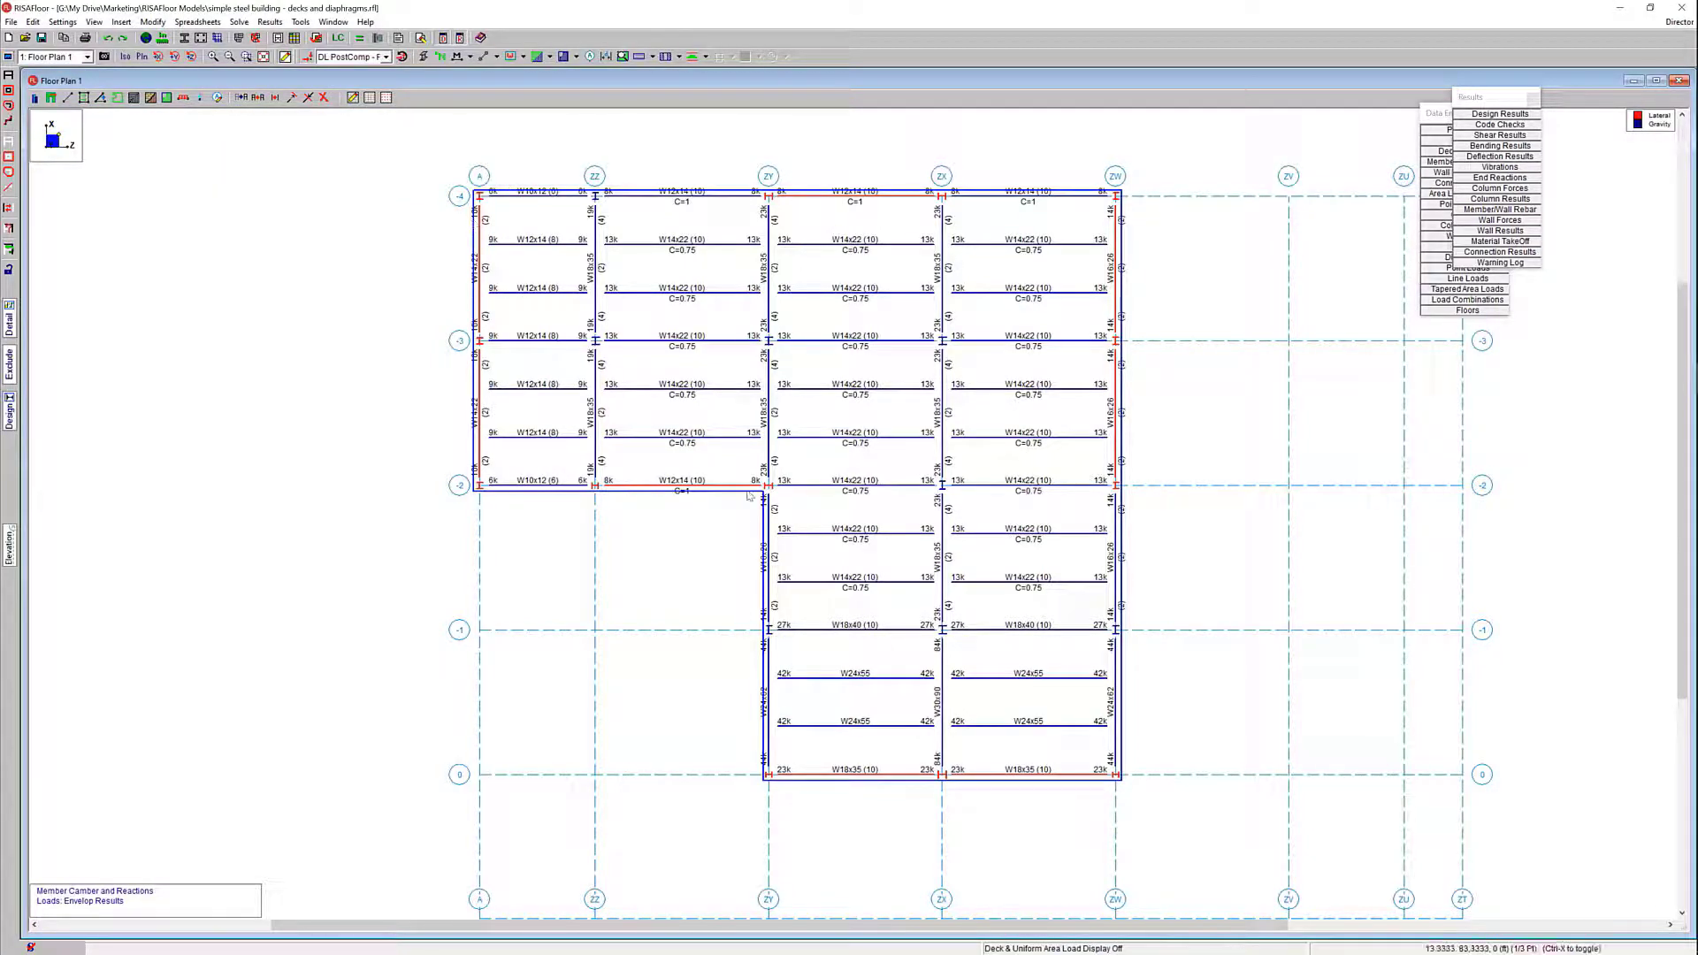
scroll(1032, 612, up, 3)
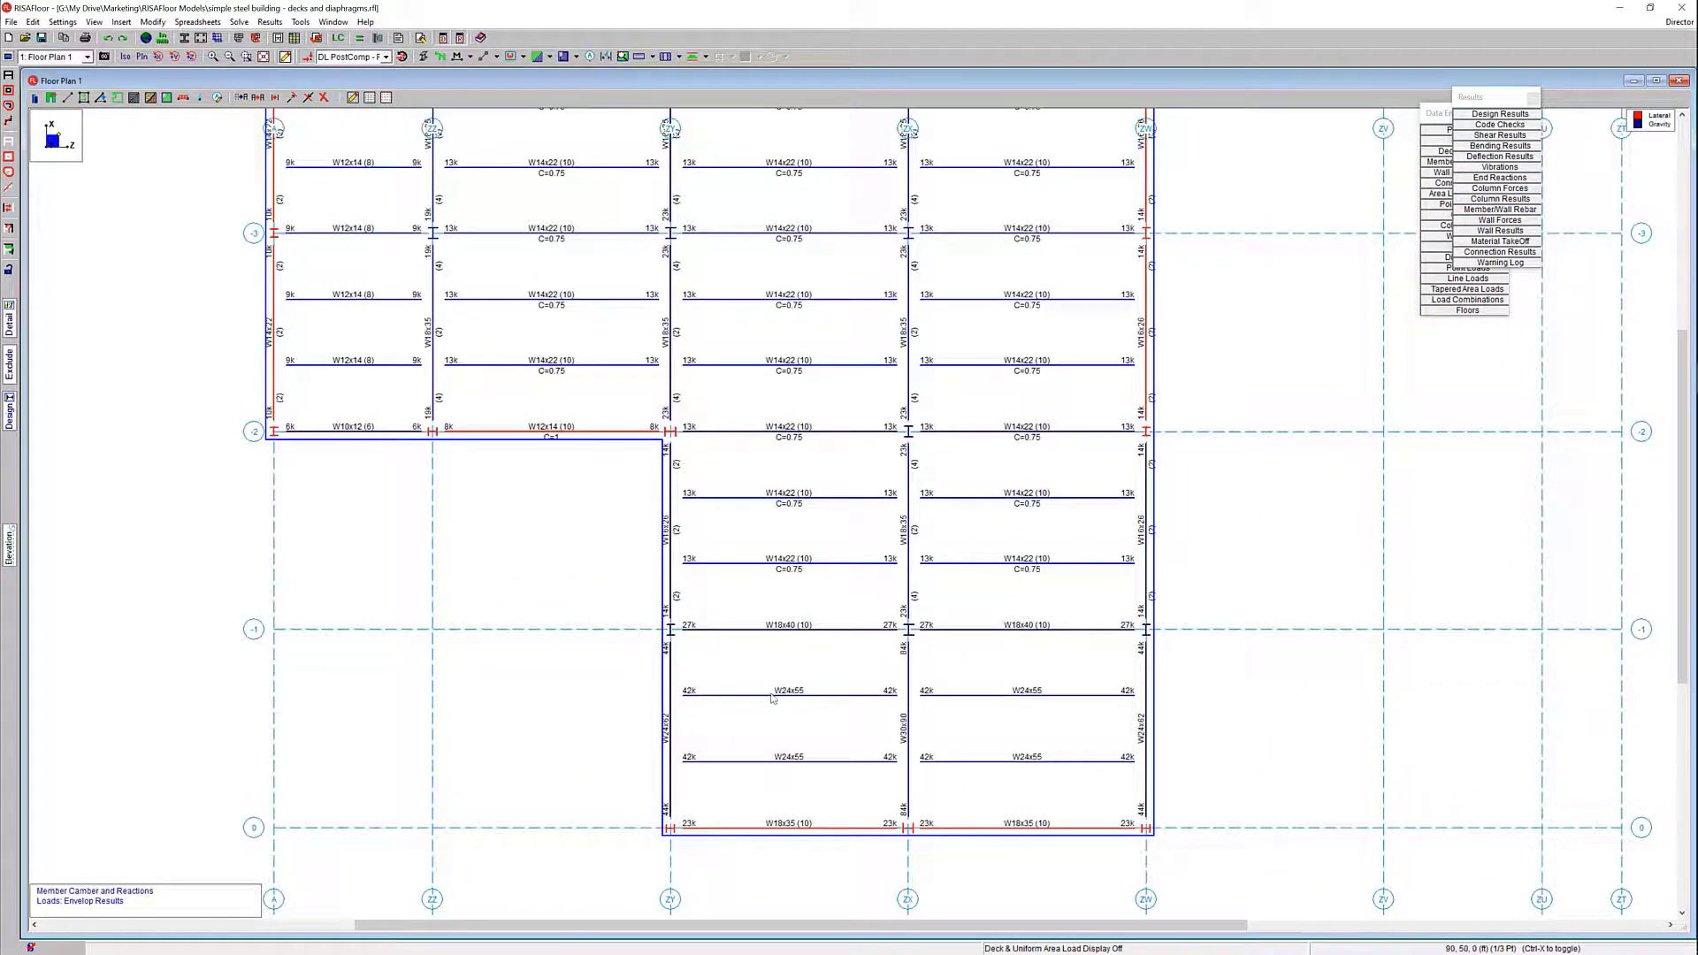
scroll(796, 655, down, 2)
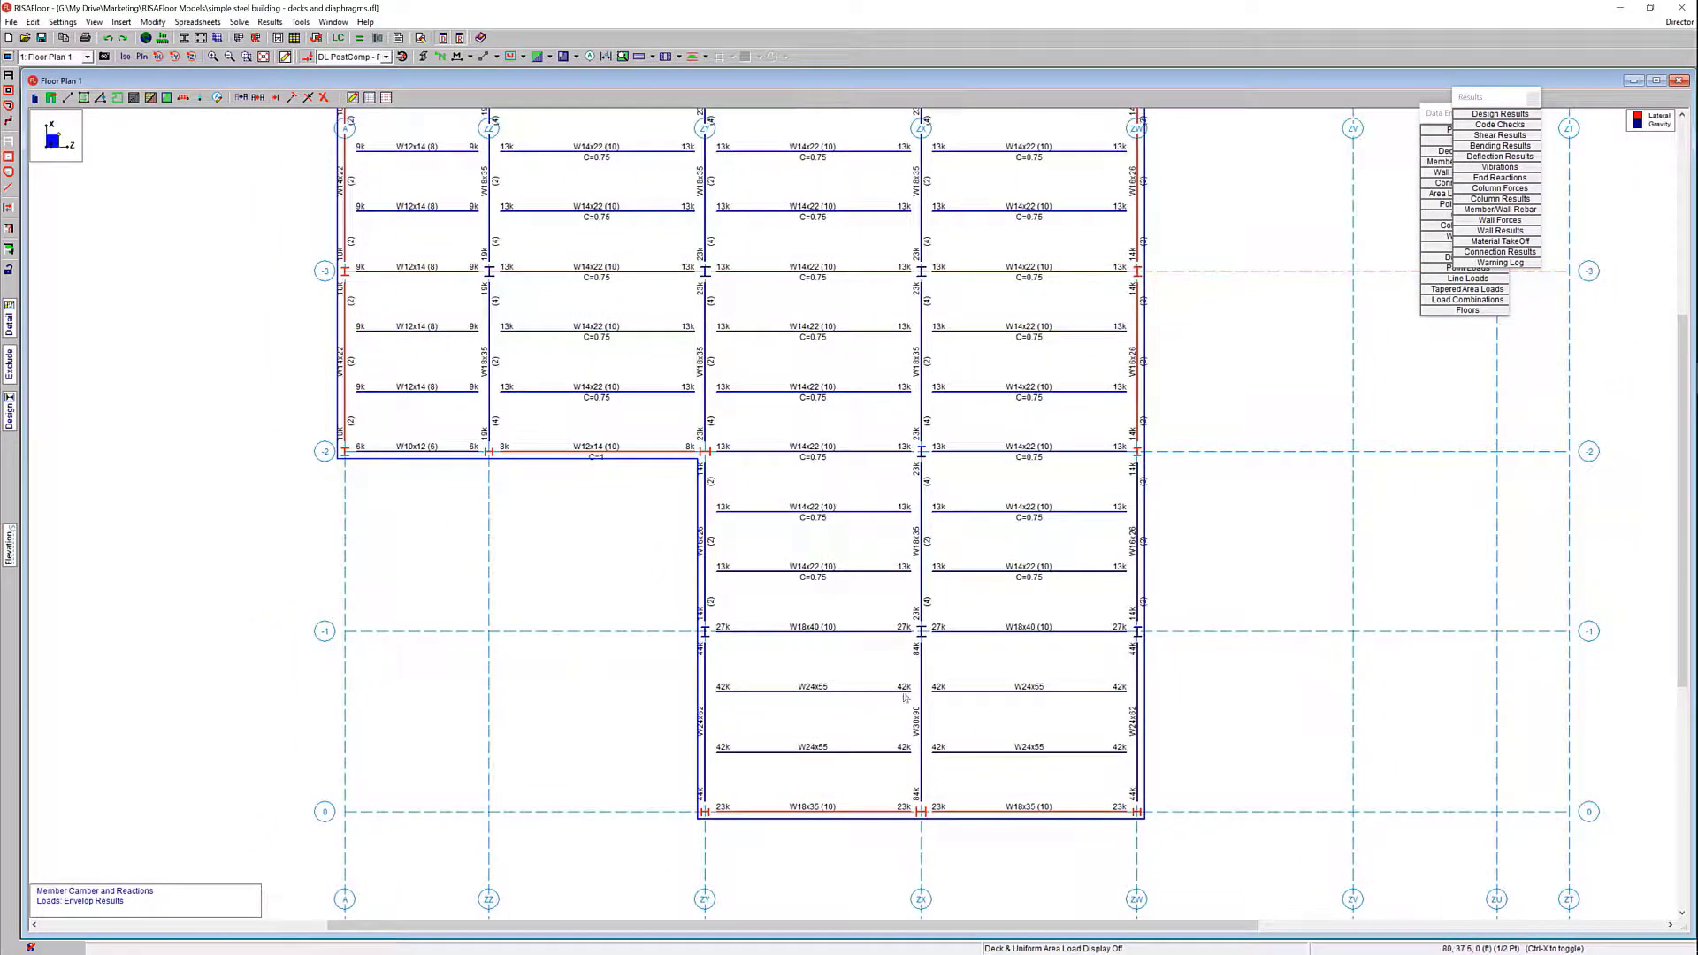
scroll(923, 579, down, 3)
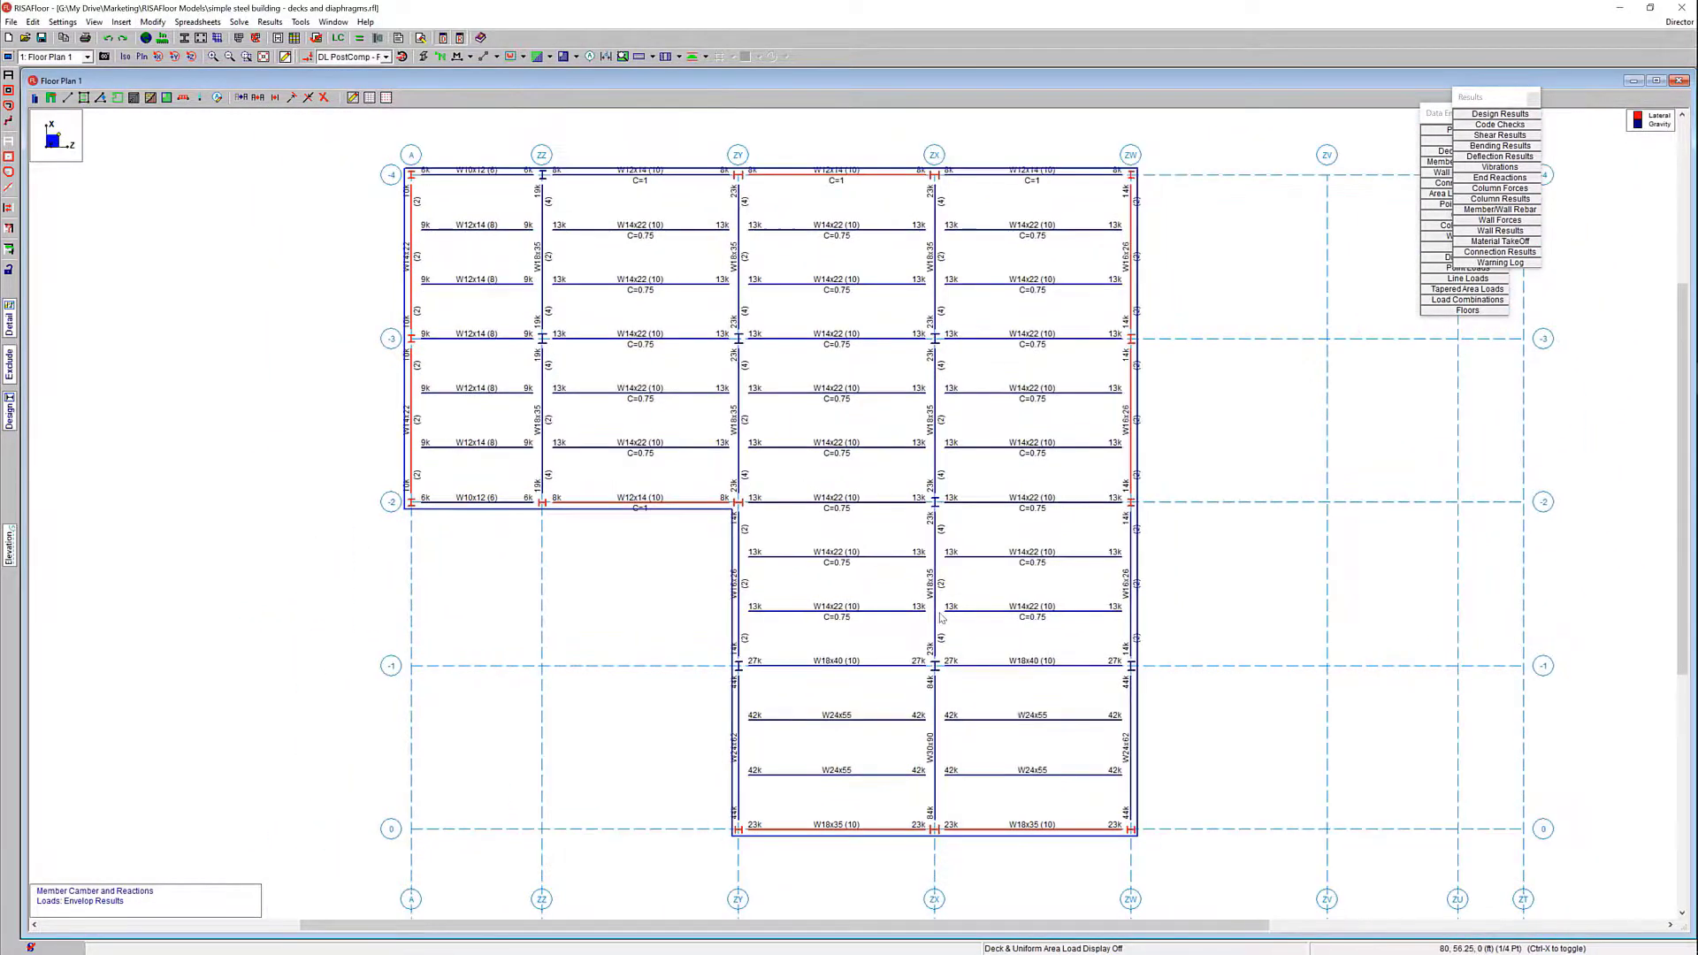